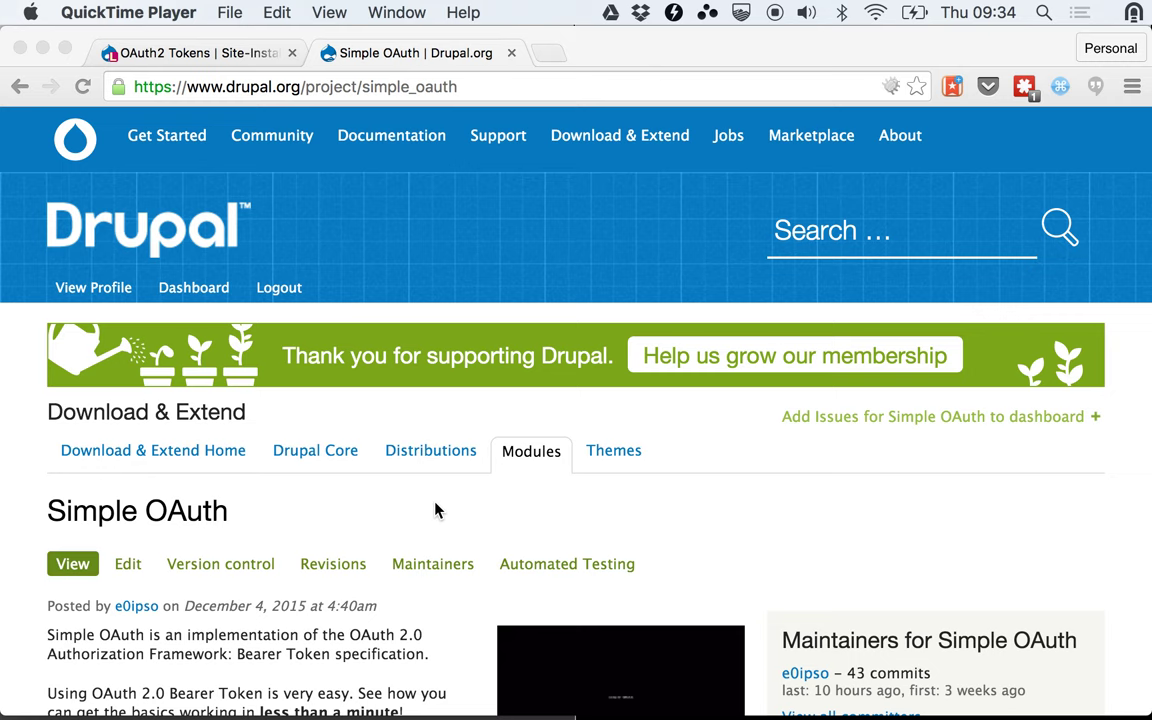
- On the d8dev.local OAuth2 Tokens page, add a Global access token for admin, with the expiry time set to 14:36:04
left_click(435, 510)
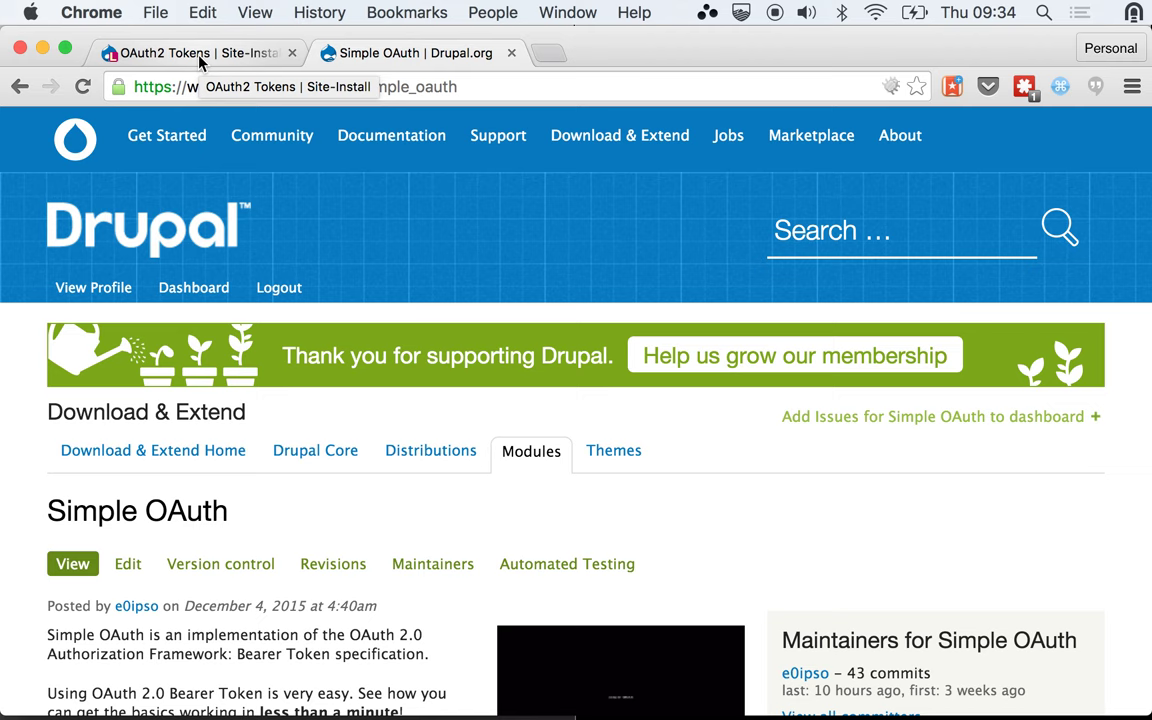
left_click(199, 58)
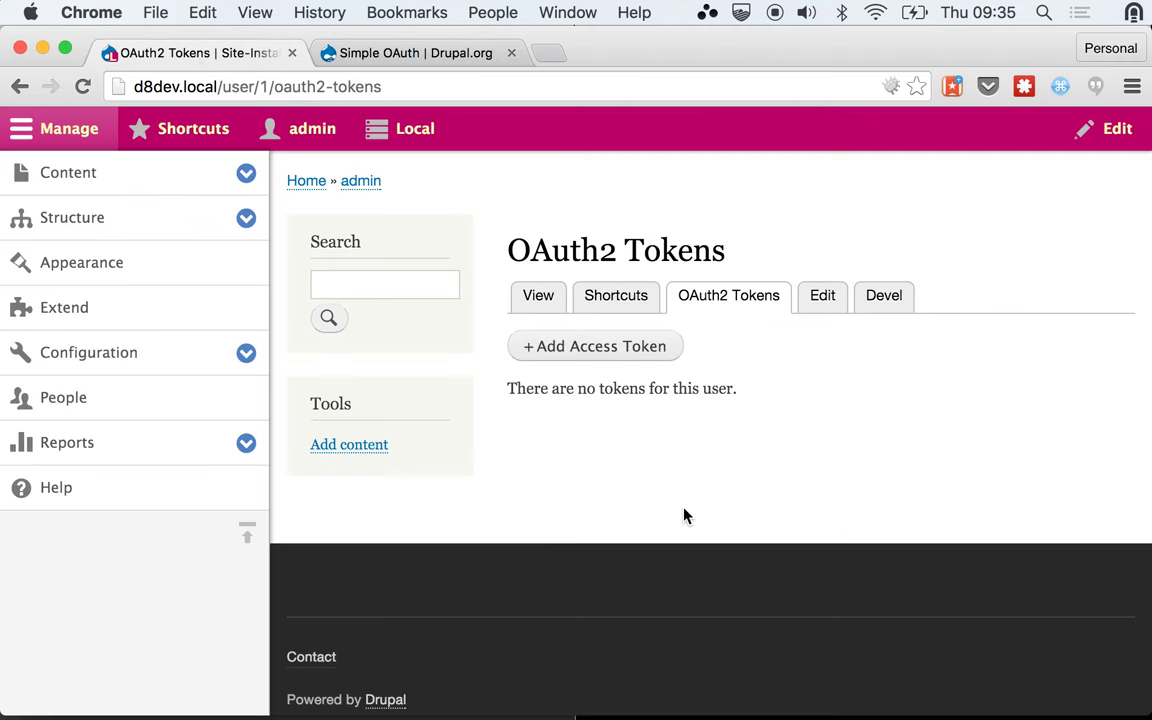
left_click(597, 369)
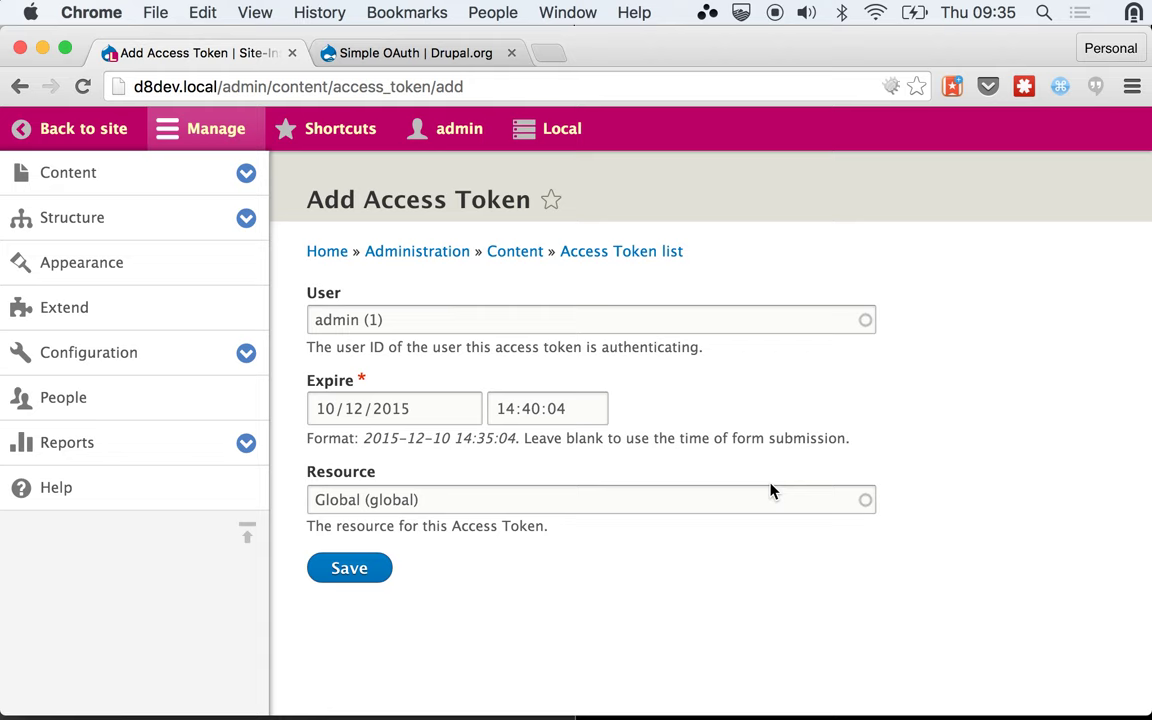
left_click(539, 407)
key("Down")
key("Down")
key("Down")
key("Down")
key("Down")
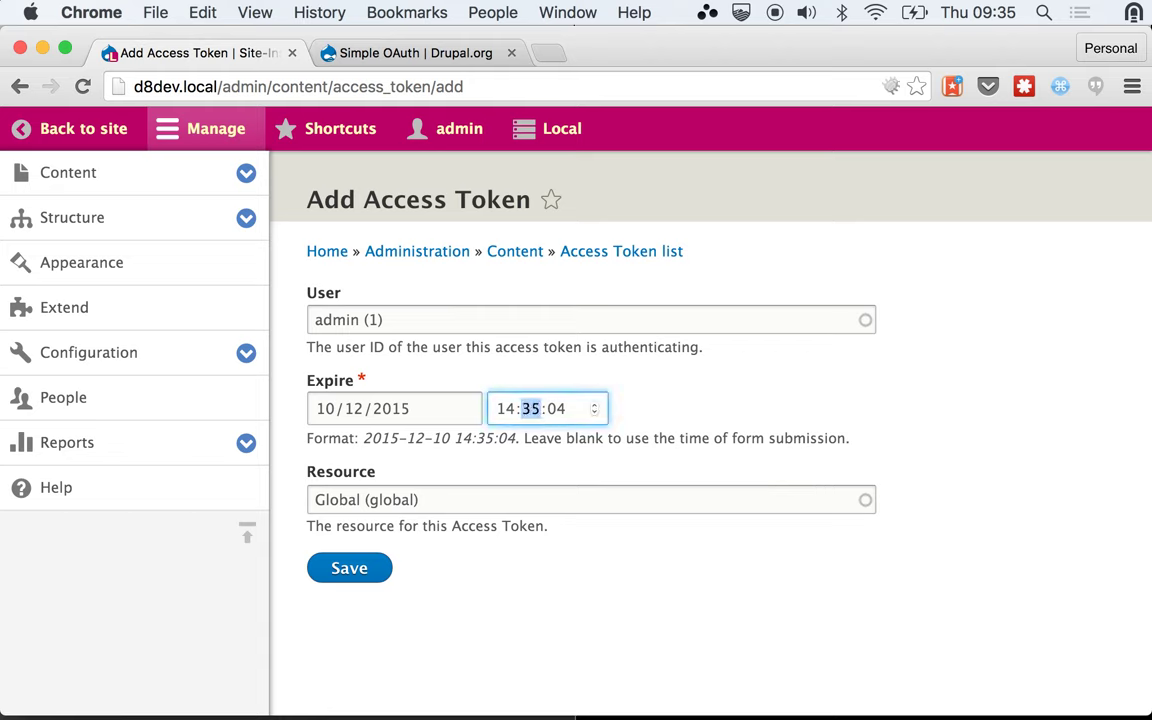
key("Up")
left_click(362, 570)
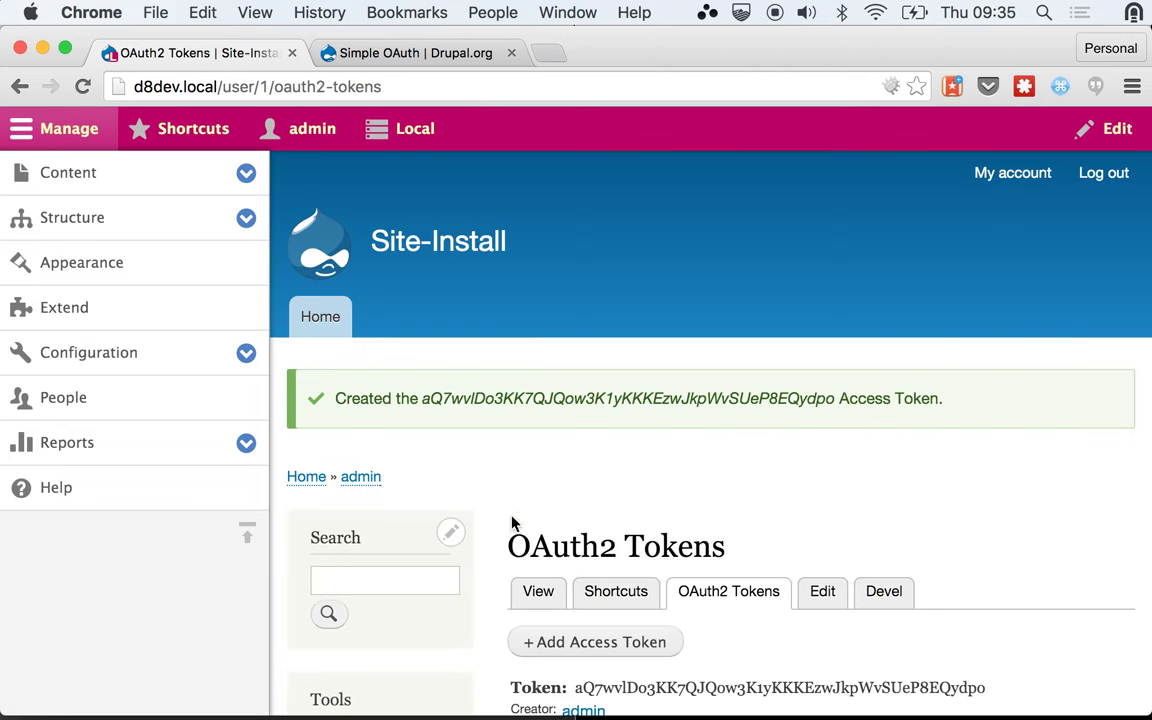
- Examine the expiry dates of the new Global token and of the Authentication token listed below it
scroll(760, 444, "down", 4)
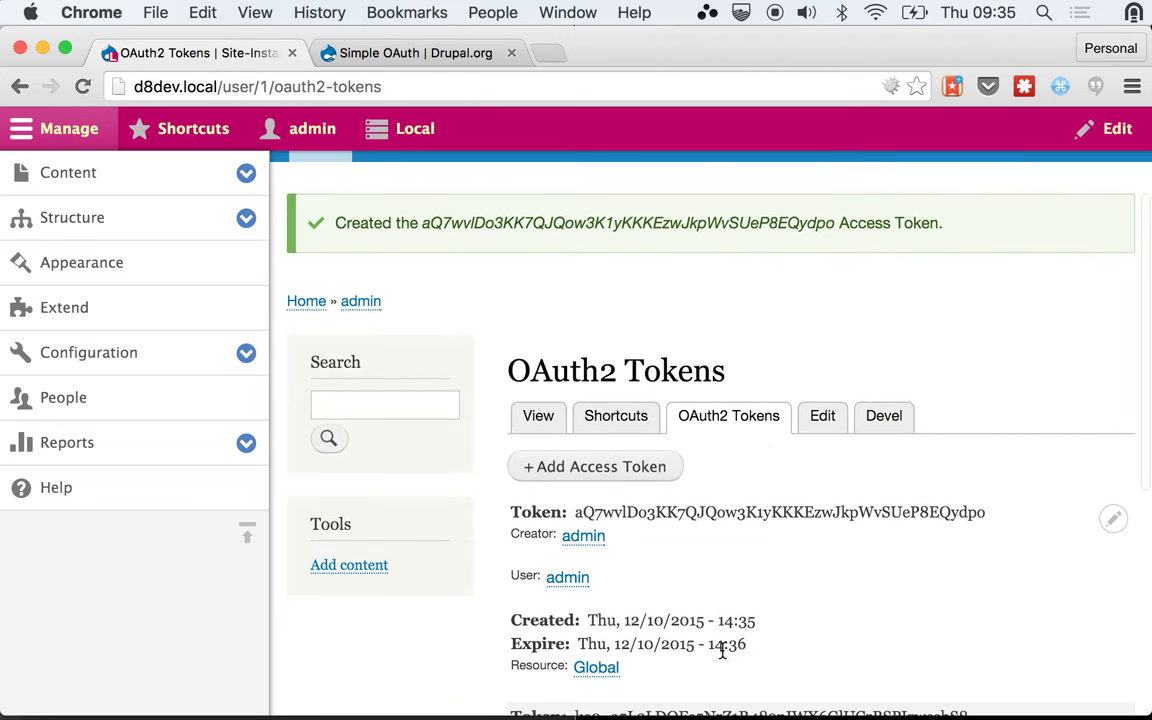
double_click(735, 644)
scroll(825, 640, "down", 3)
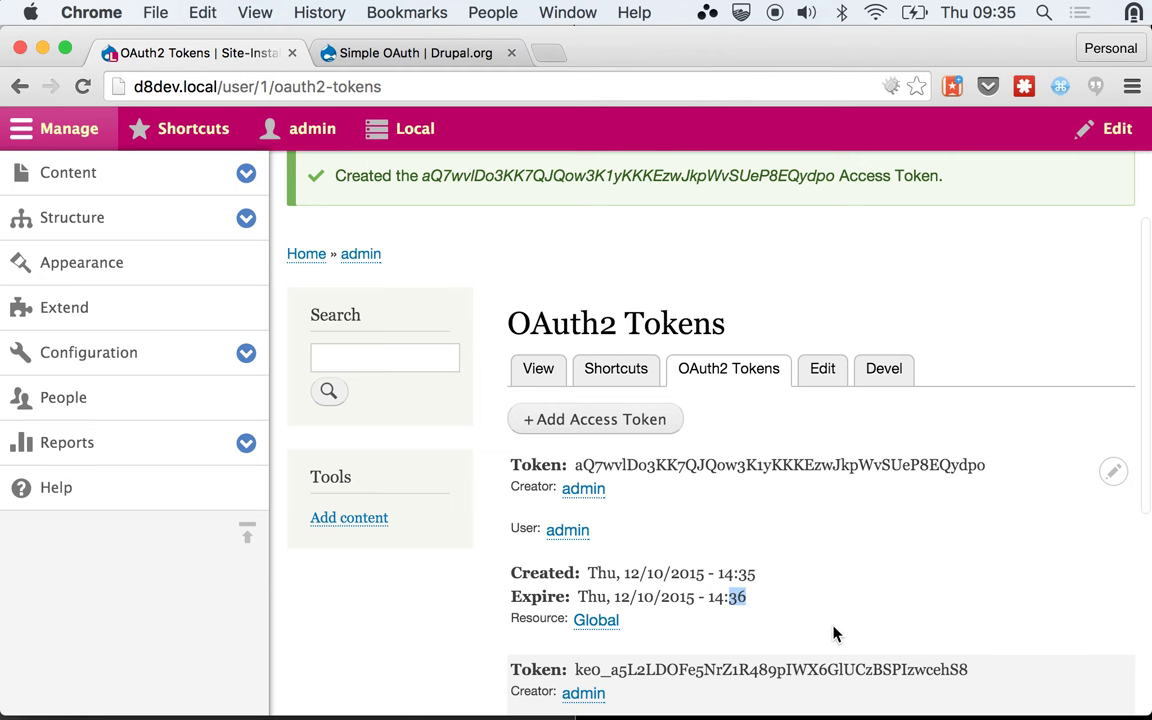
scroll(834, 633, "down", 2)
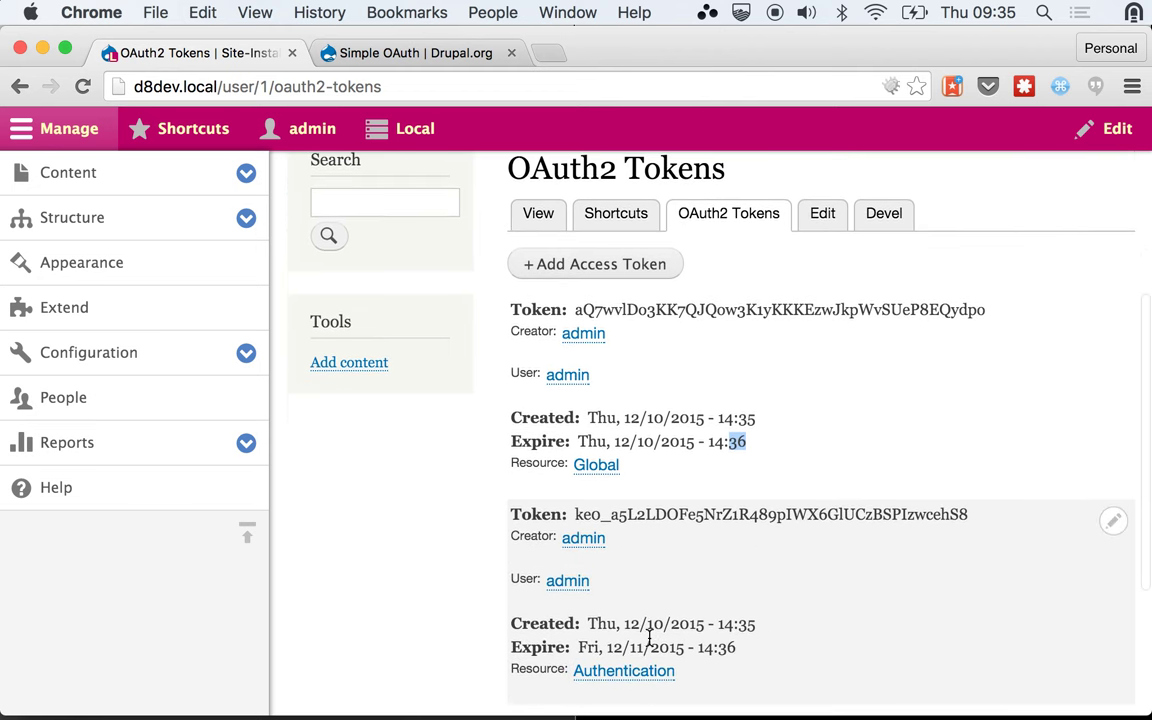
left_click(633, 648)
left_click_drag(641, 648, 637, 648)
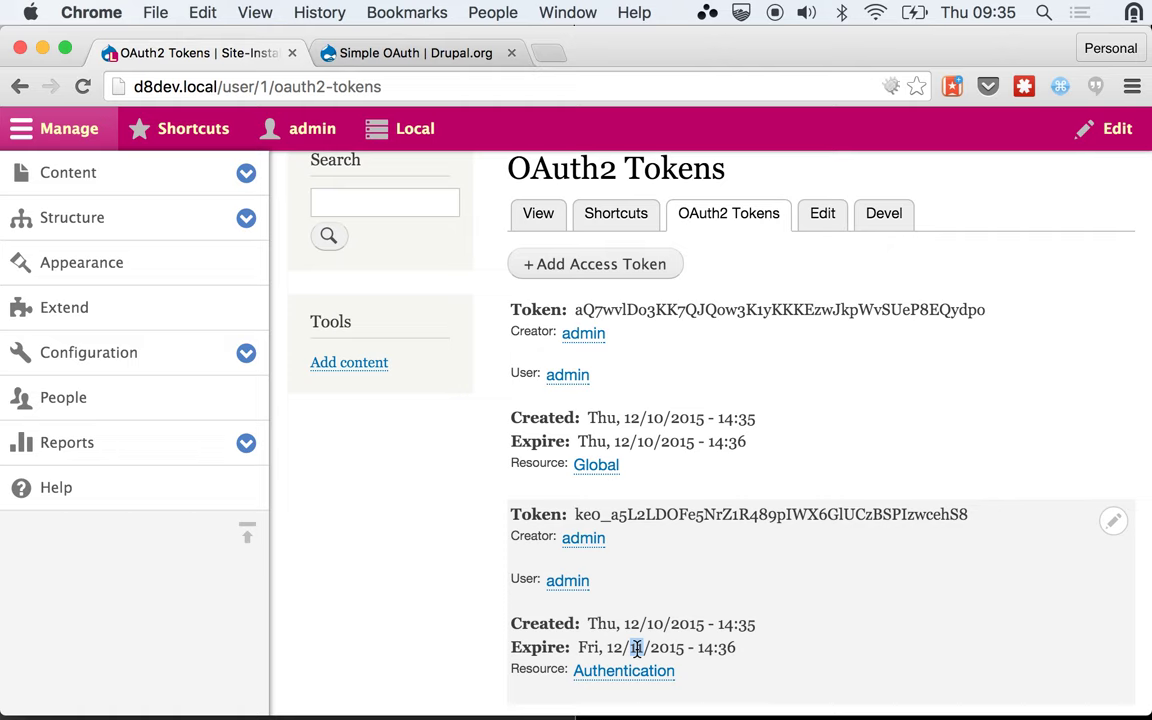
- Open the Token Auth Settings in the people configuration and examine the default expiration time
left_click(247, 355)
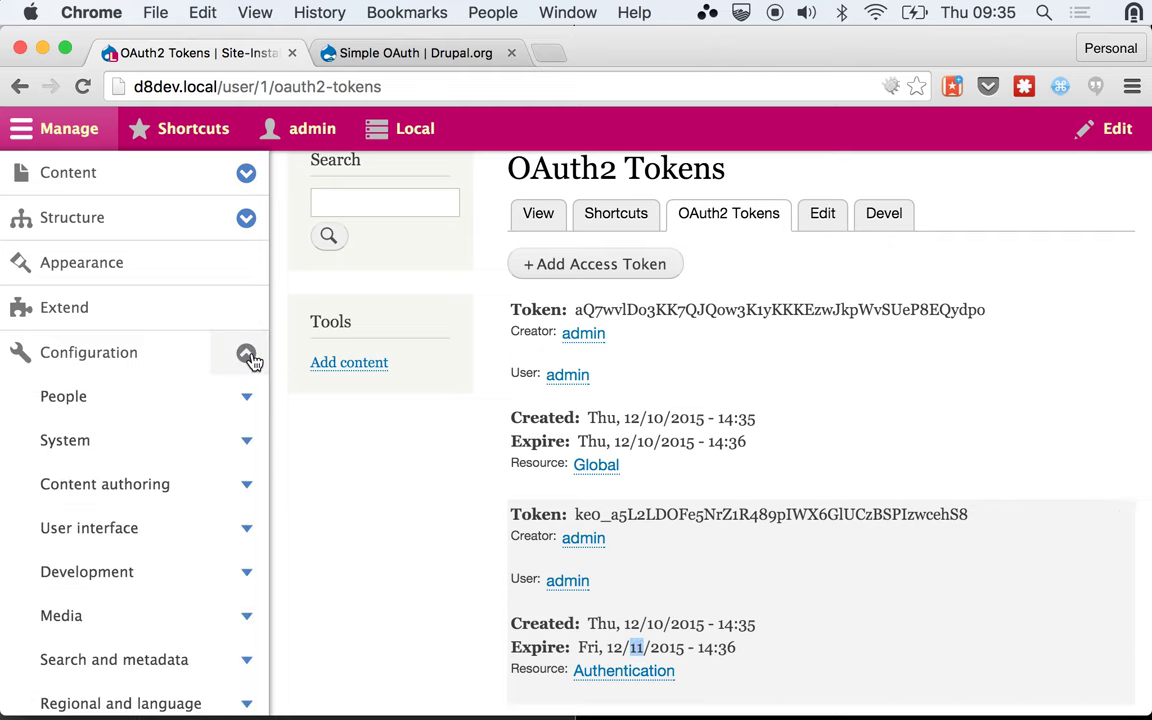
scroll(250, 360, "down", 3)
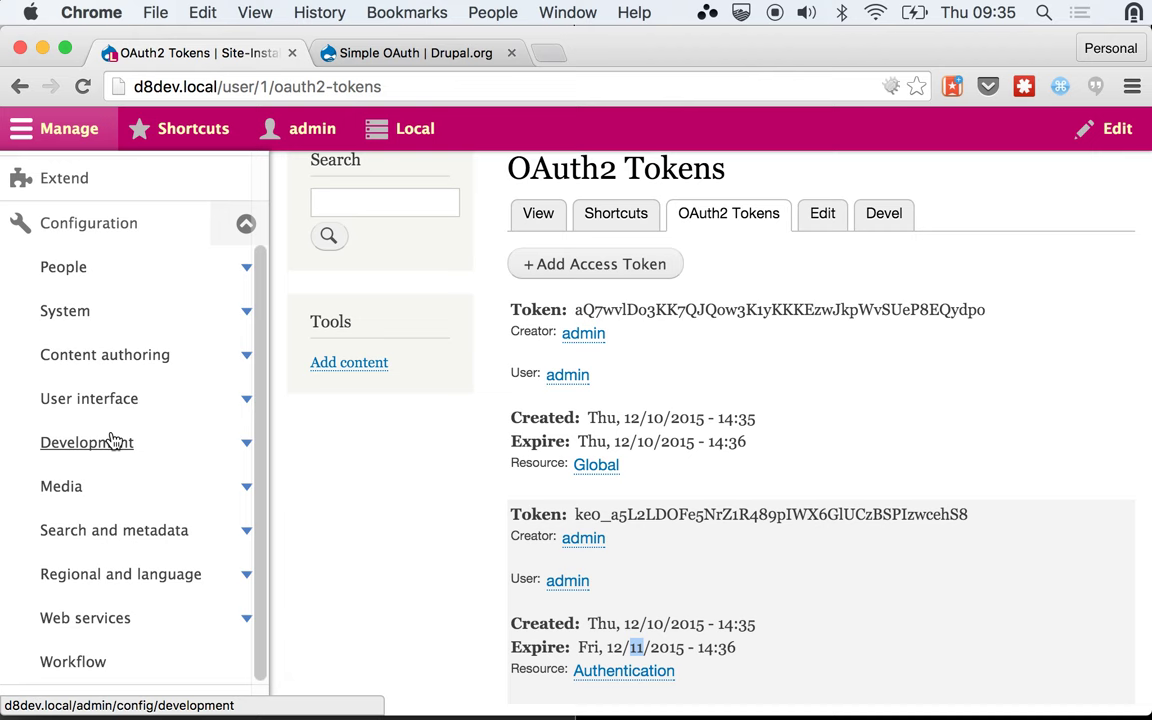
left_click(248, 270)
left_click(142, 358)
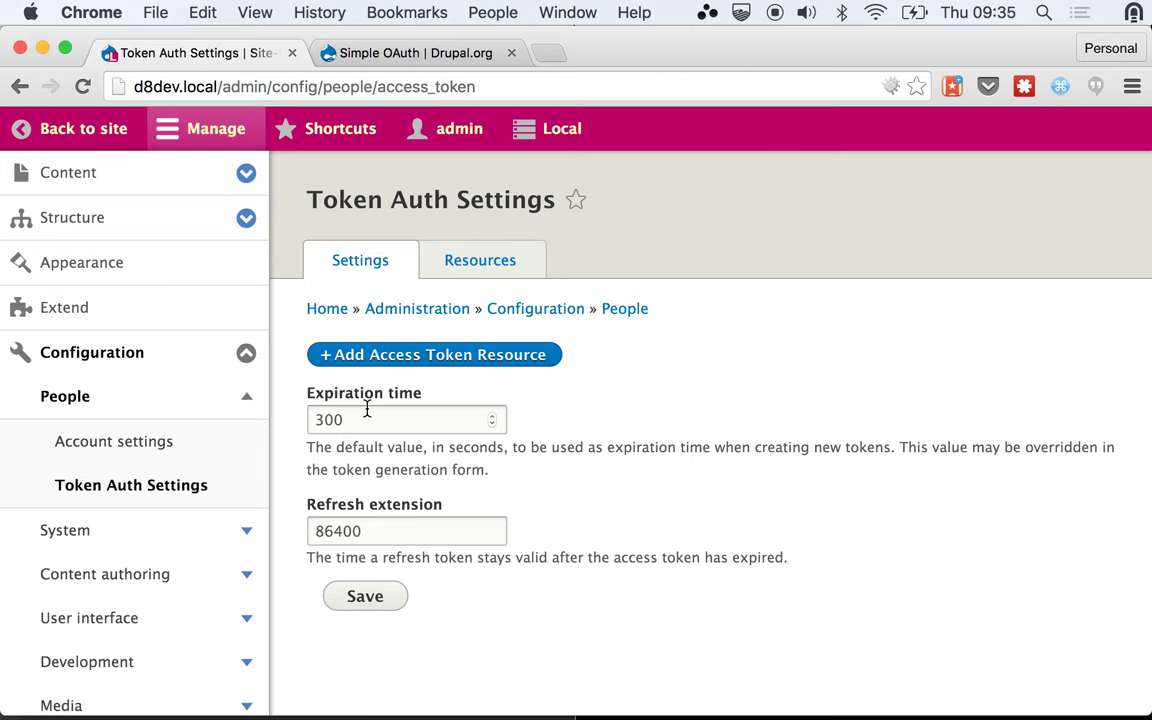
double_click(367, 410)
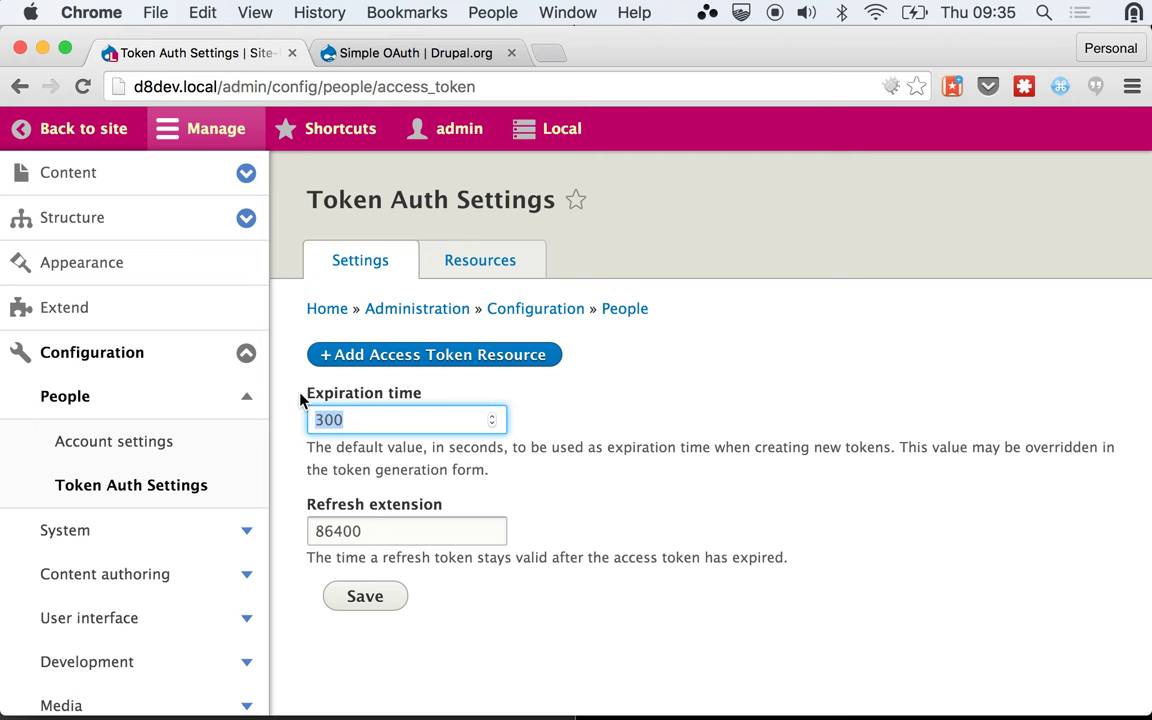
- Return to the admin account's OAuth2 Tokens page and copy the Global resource's access token
left_click(19, 87)
left_click(15, 88)
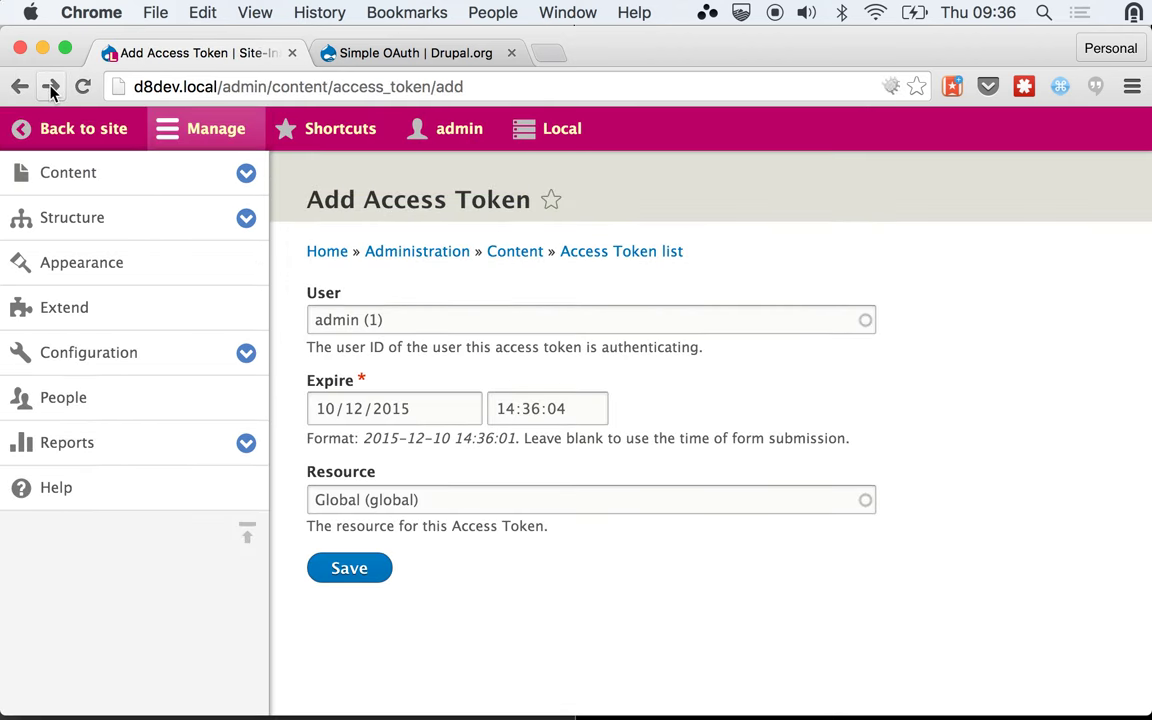
left_click(51, 87)
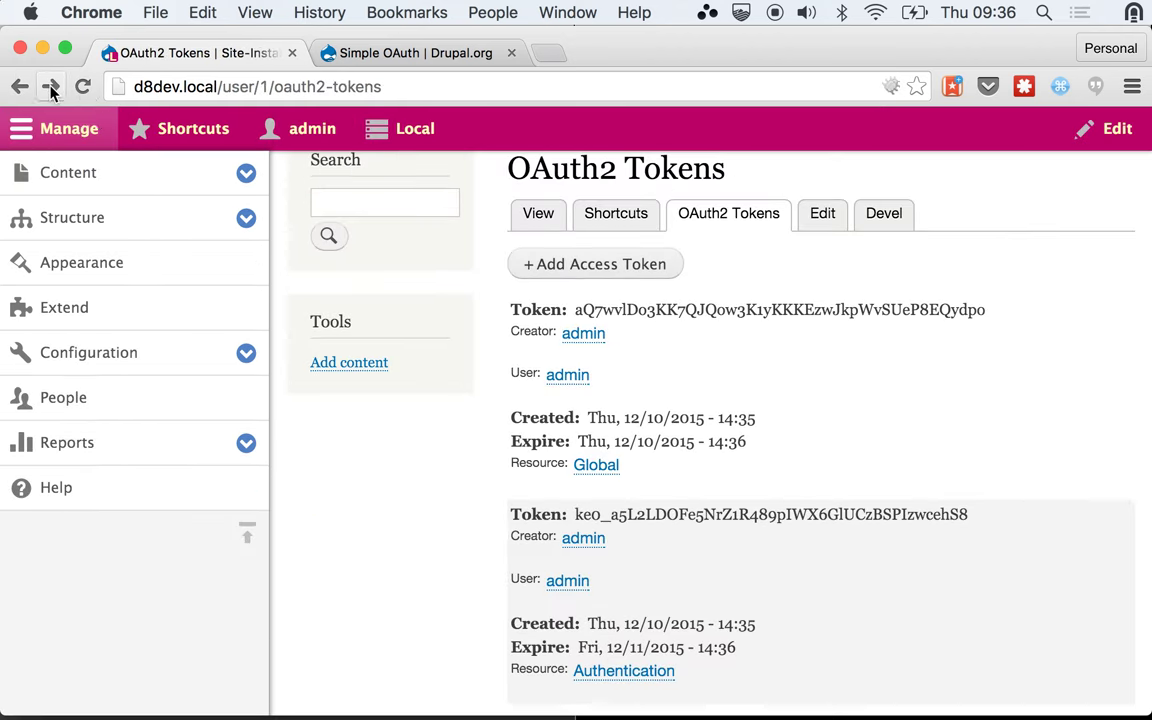
left_click(985, 12)
left_click(766, 424)
left_click_drag(577, 310, 987, 314)
key("super+c")
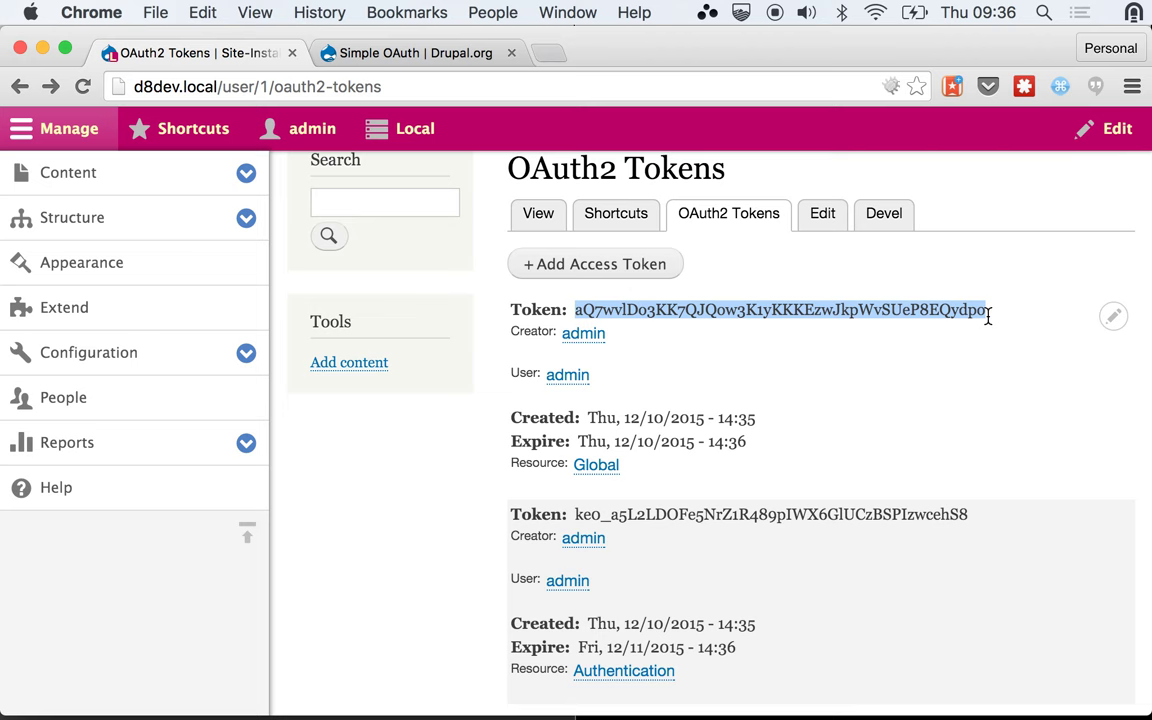
key("super+Tab")
left_click(540, 340)
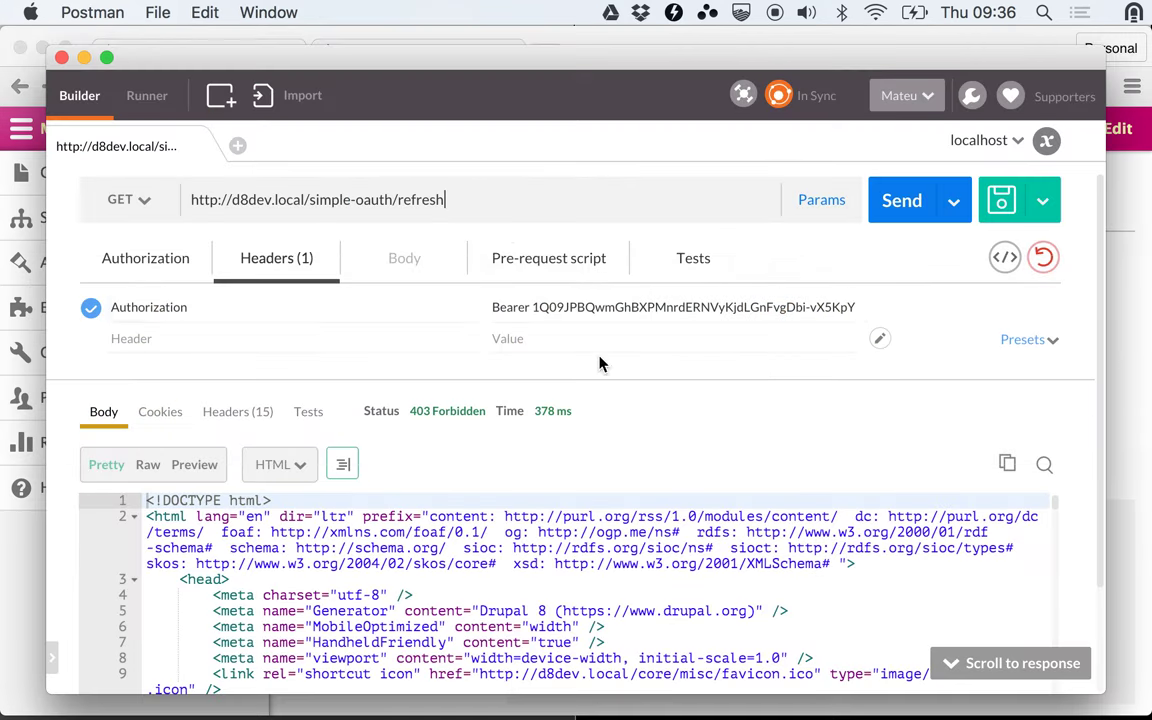
left_click(239, 147)
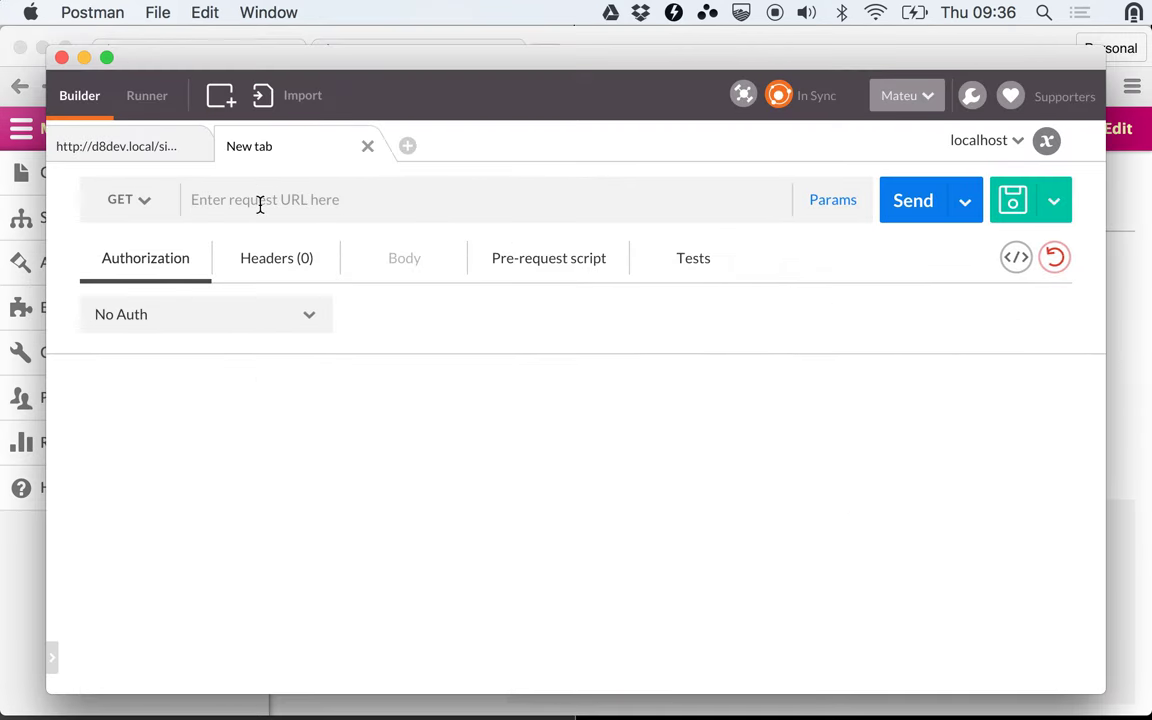
type("d8d")
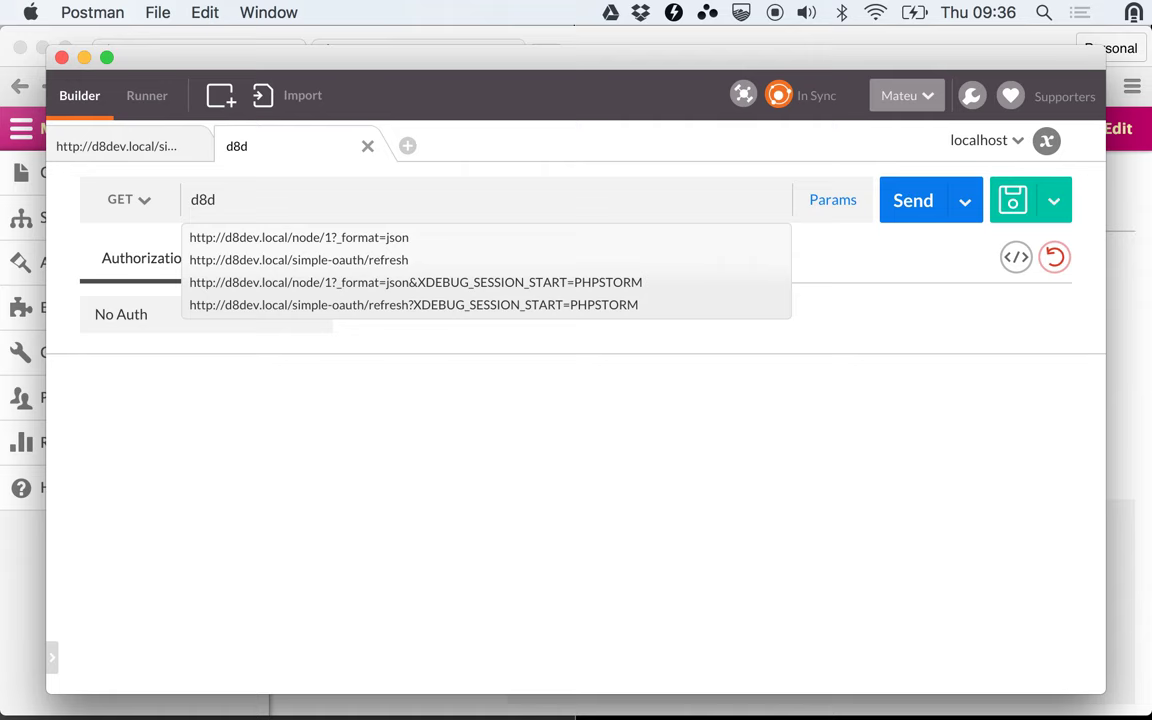
key("Down")
left_click(452, 494)
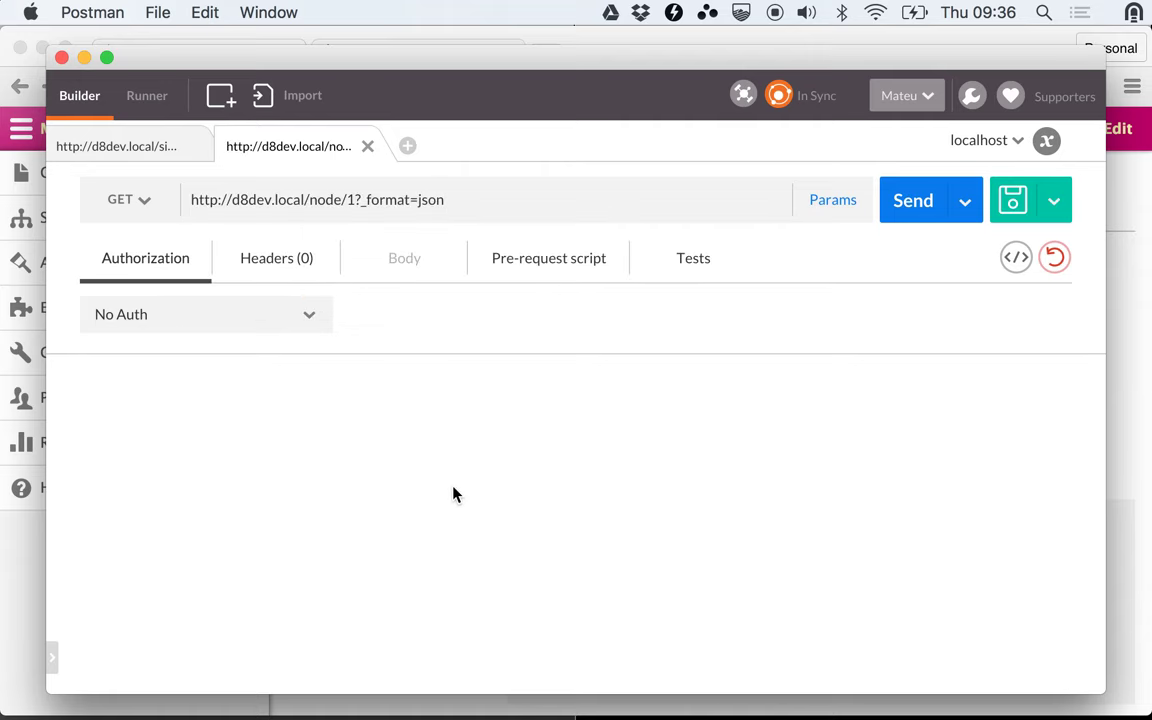
- Add an Authorization header to the request, with "Bearer" followed by the copied access token as its value
left_click(258, 276)
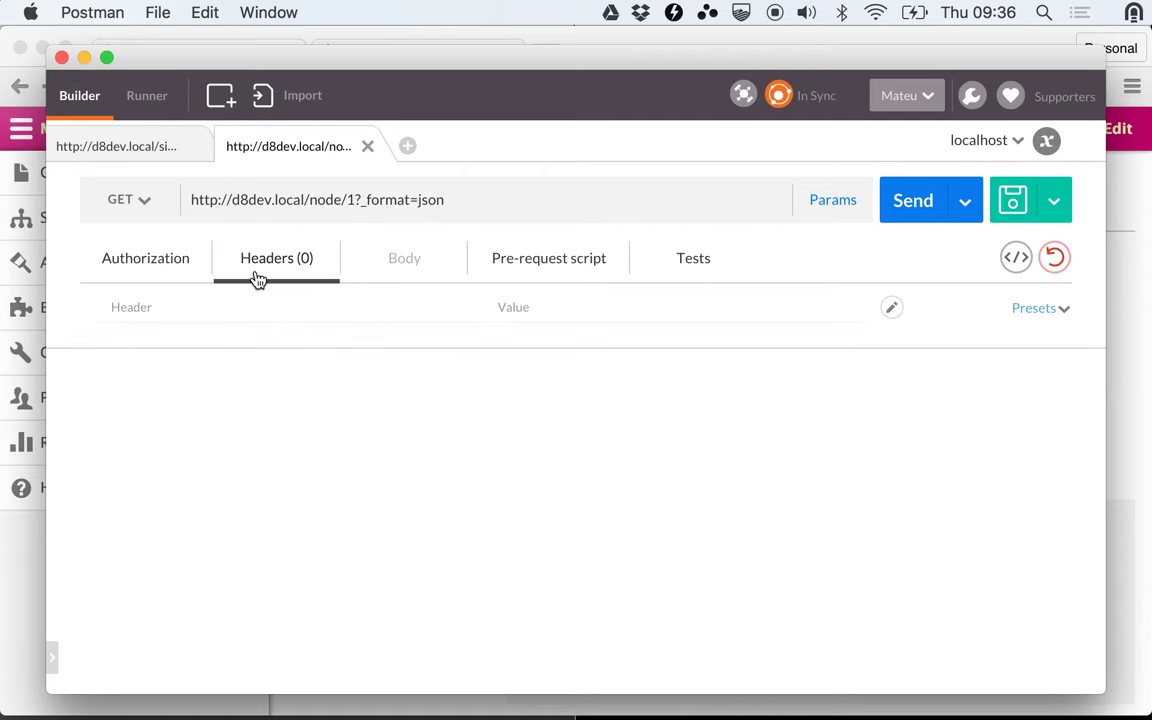
left_click(211, 314)
type("A")
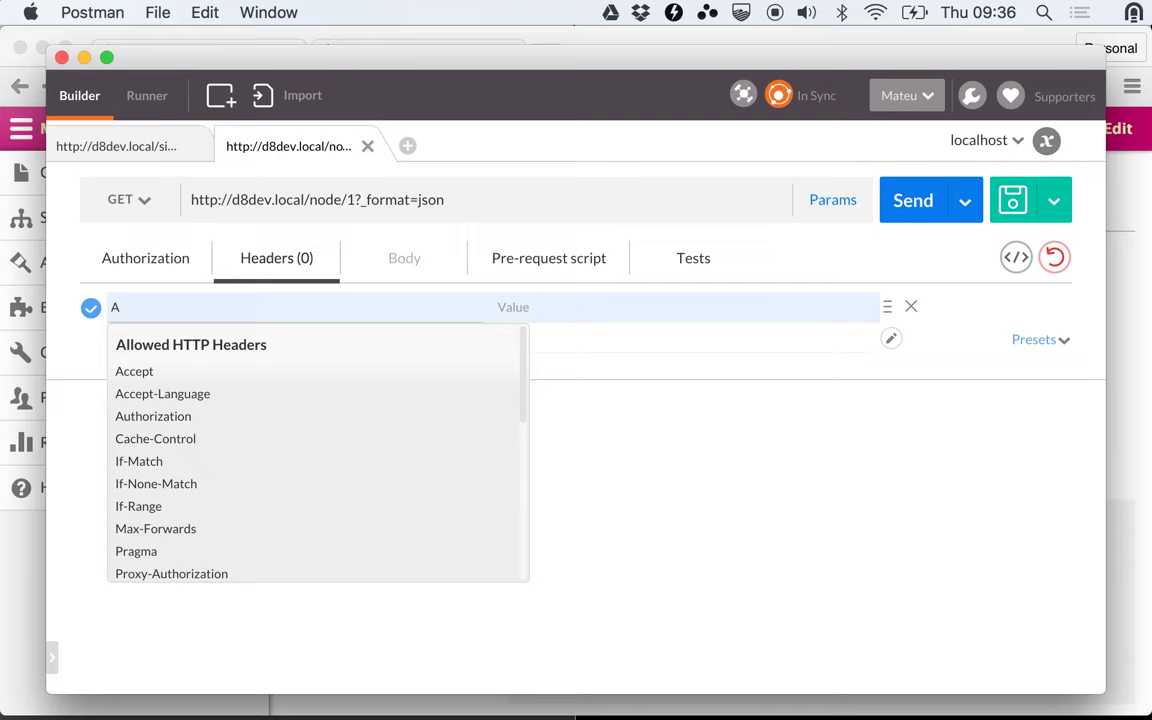
type("ut")
key("Down")
key("Return")
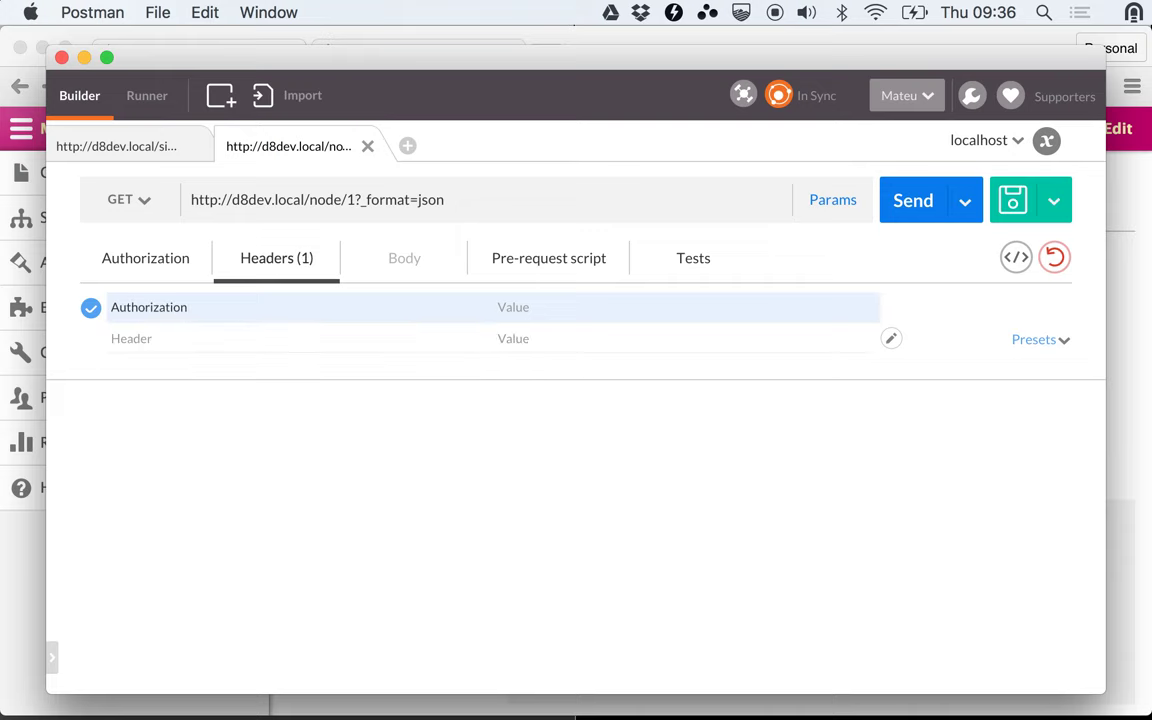
left_click(520, 307)
type("Bearer")
key("super+v")
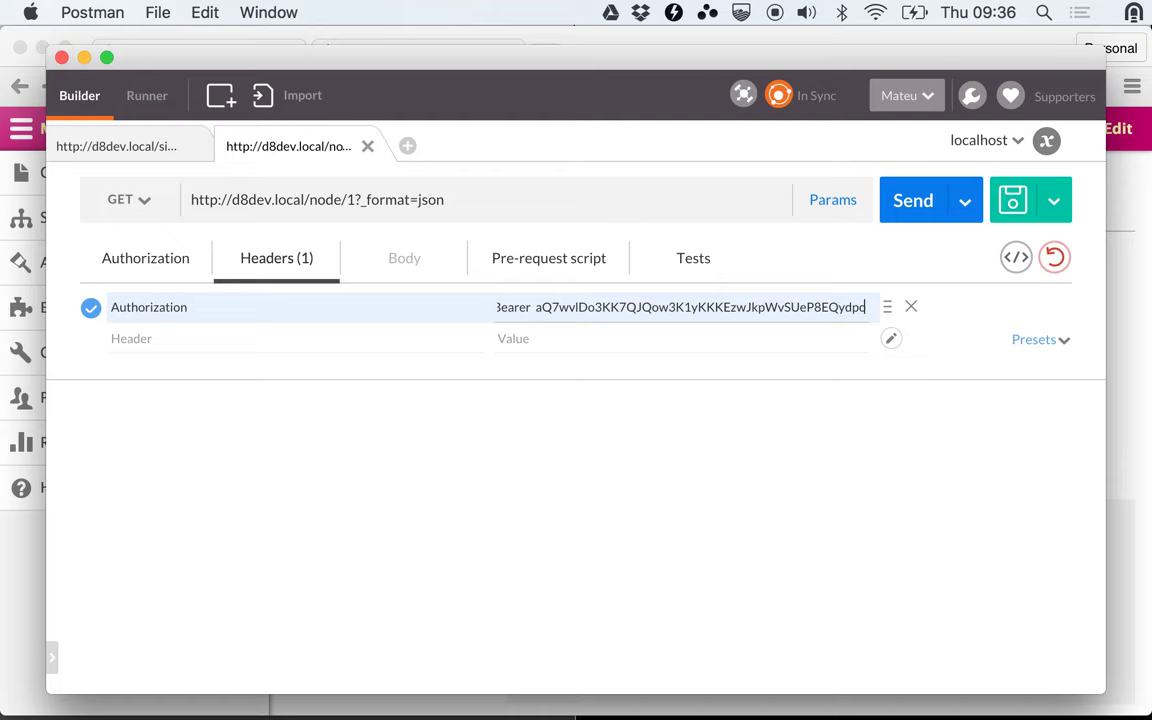
left_click(815, 138)
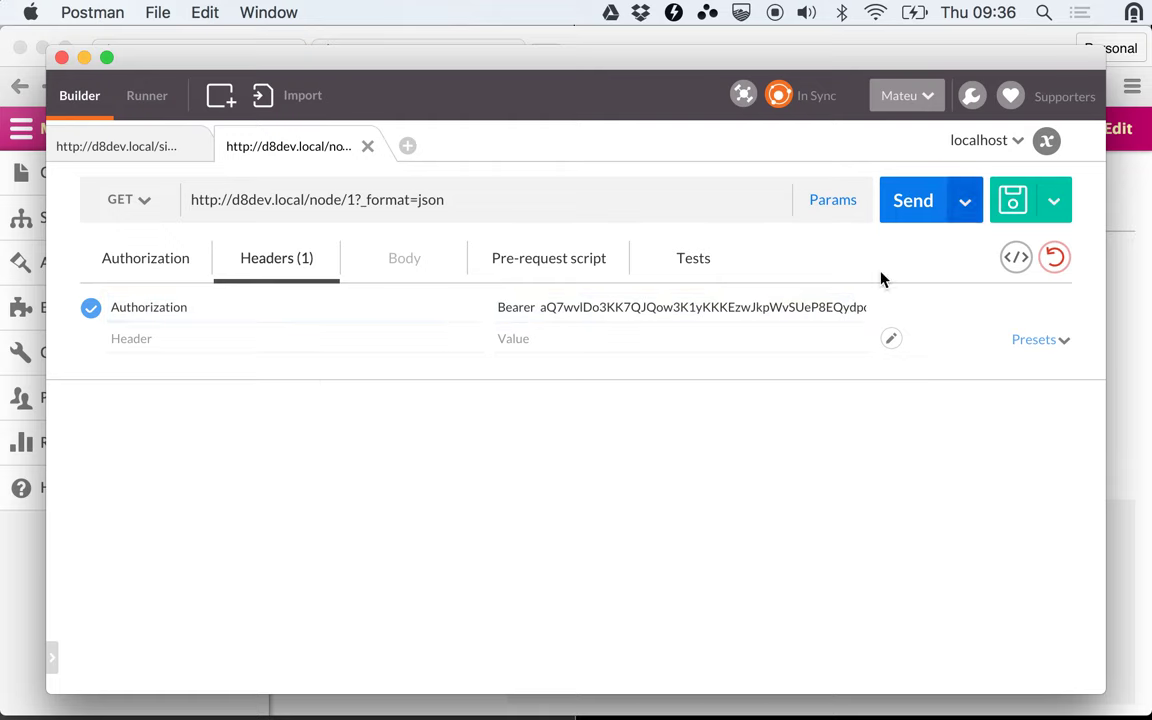
- Disable the Authorization header, send the request without it and check the response status
left_click(91, 309)
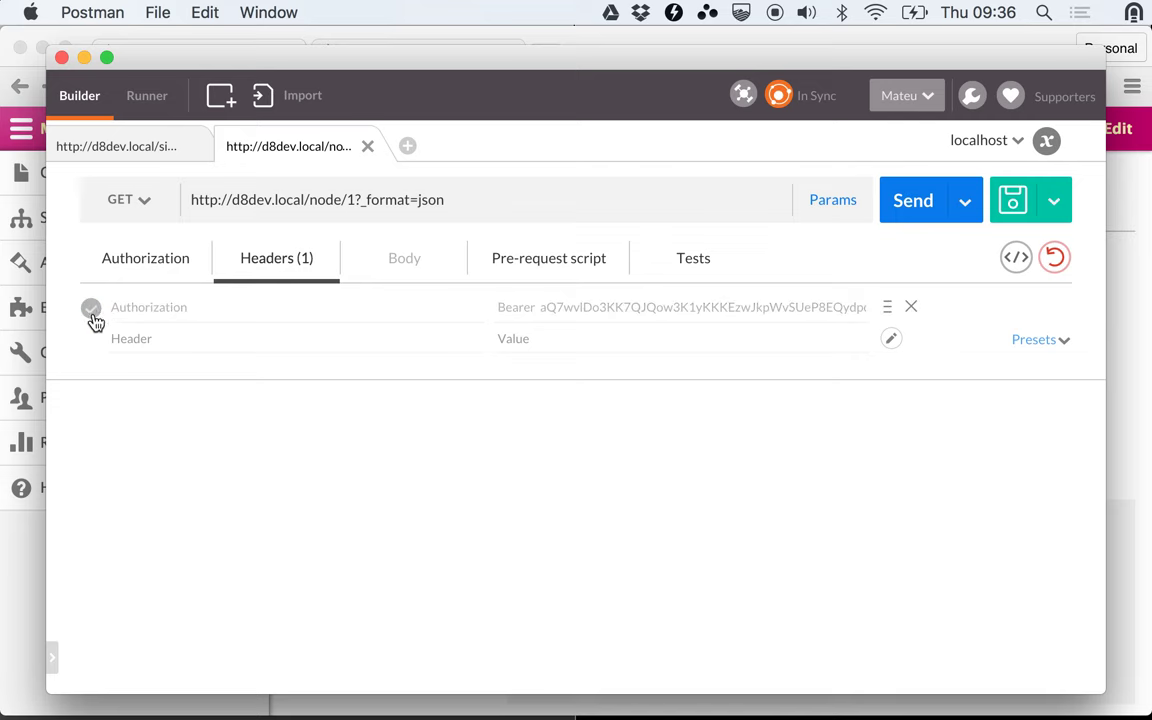
left_click(893, 213)
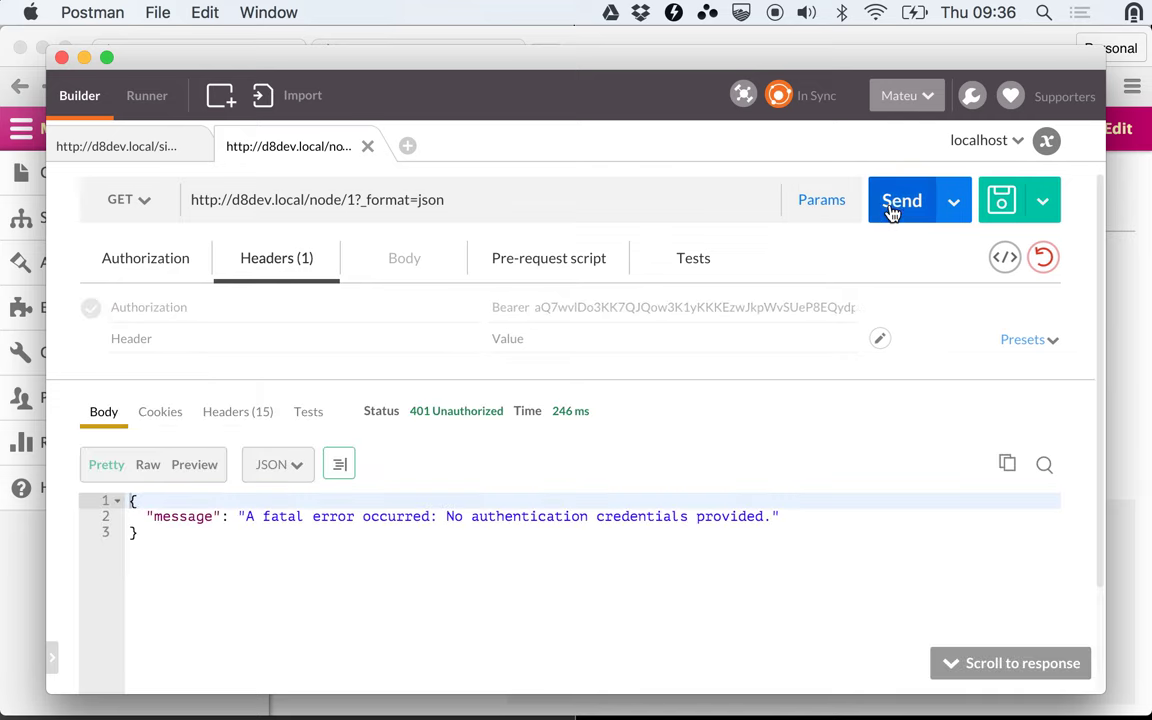
mouse_move(418, 421)
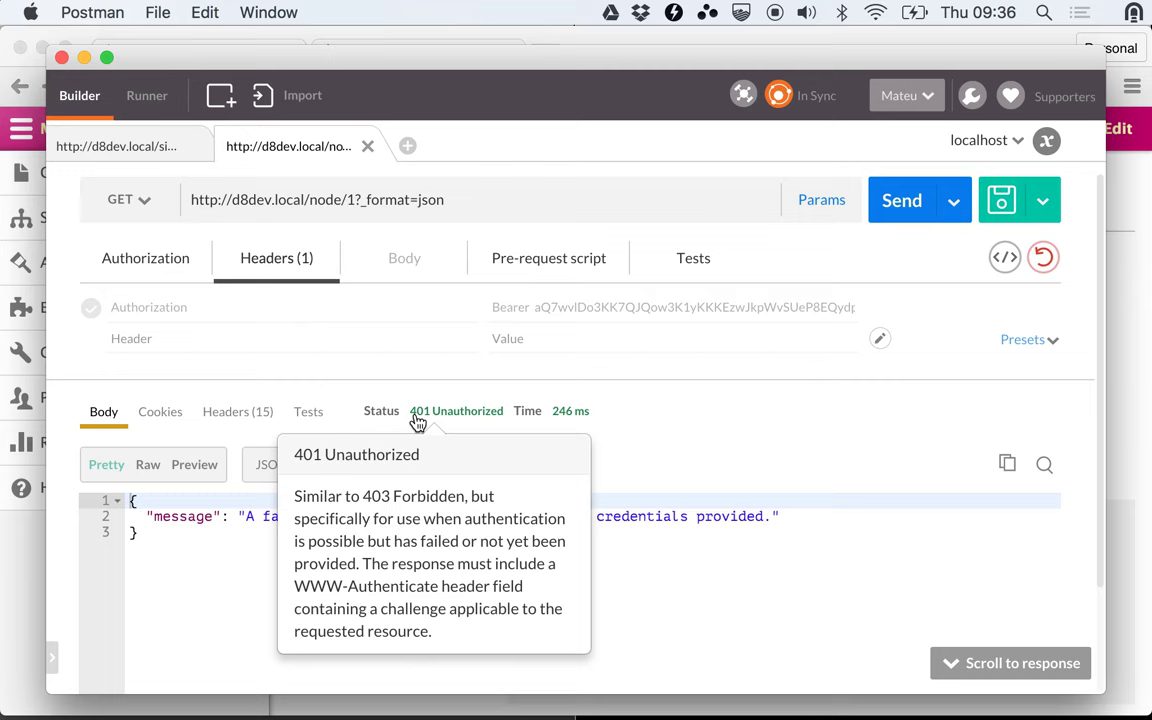
- Re-enable the Authorization header with the bearer token, send the request again and check the response status
left_click(91, 310)
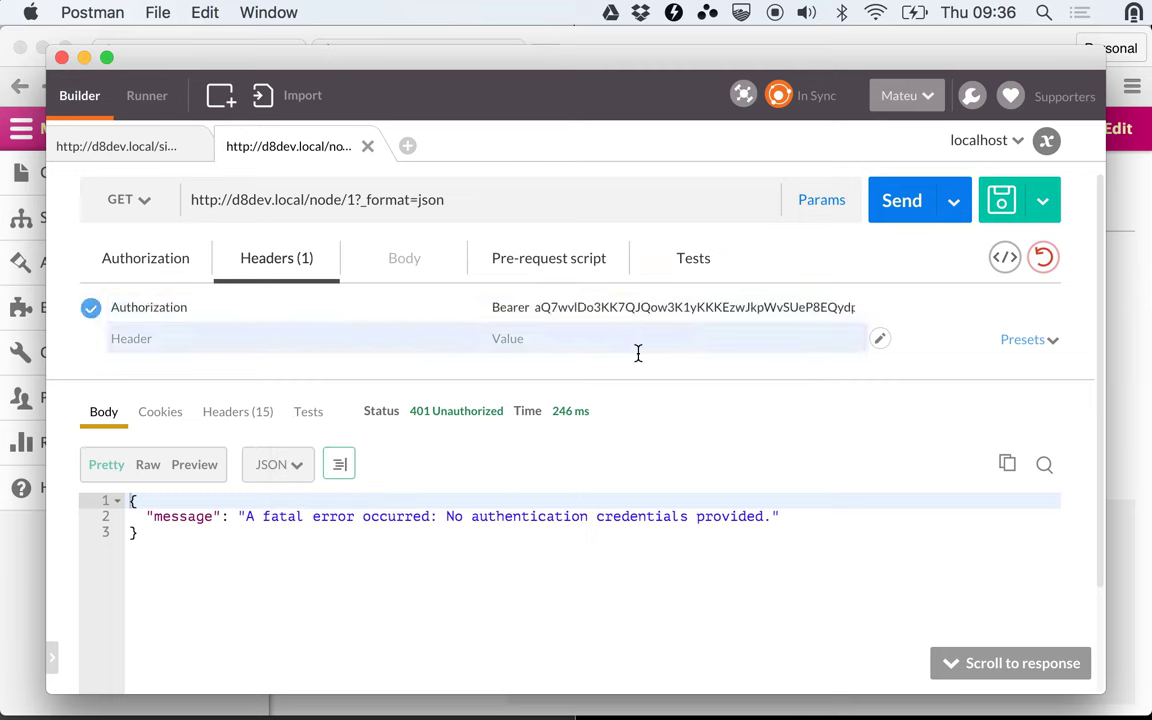
mouse_move(420, 418)
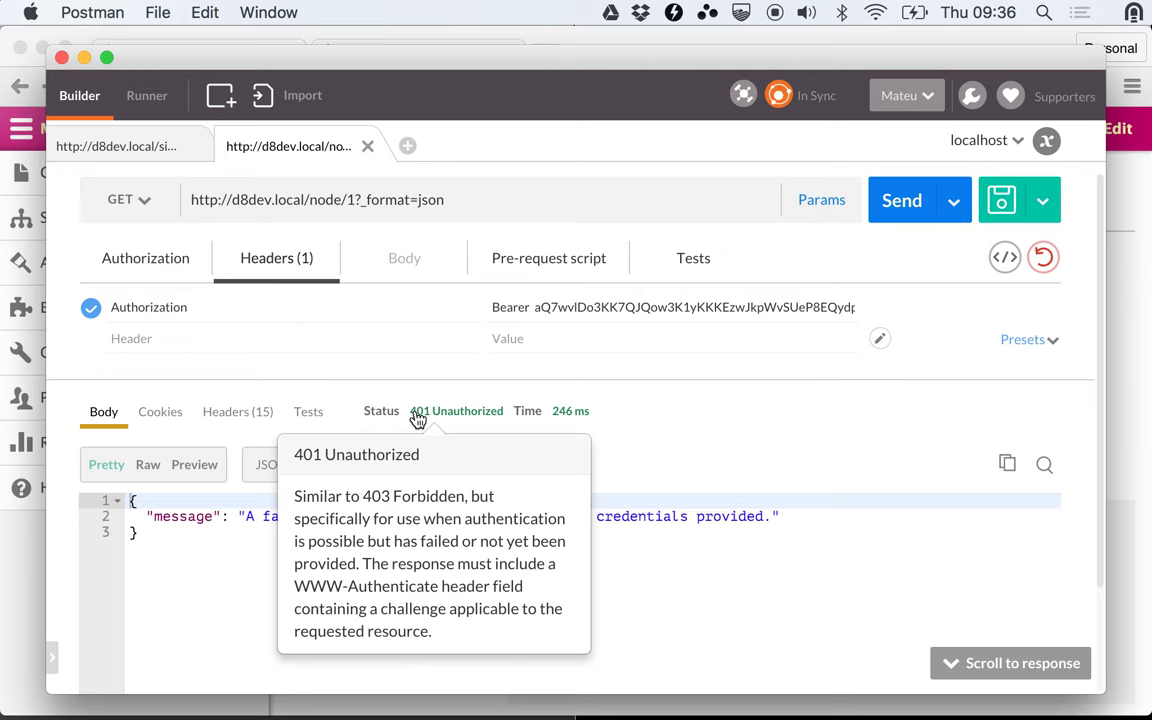
triple_click(520, 308)
left_click(553, 310)
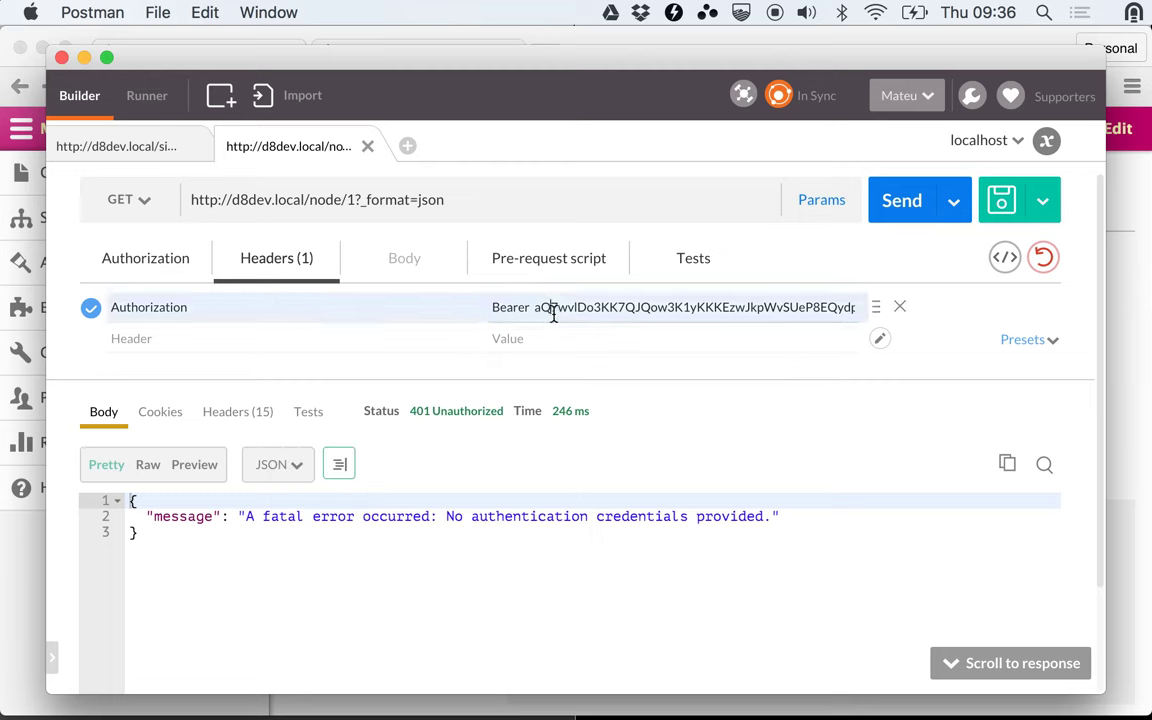
double_click(553, 310)
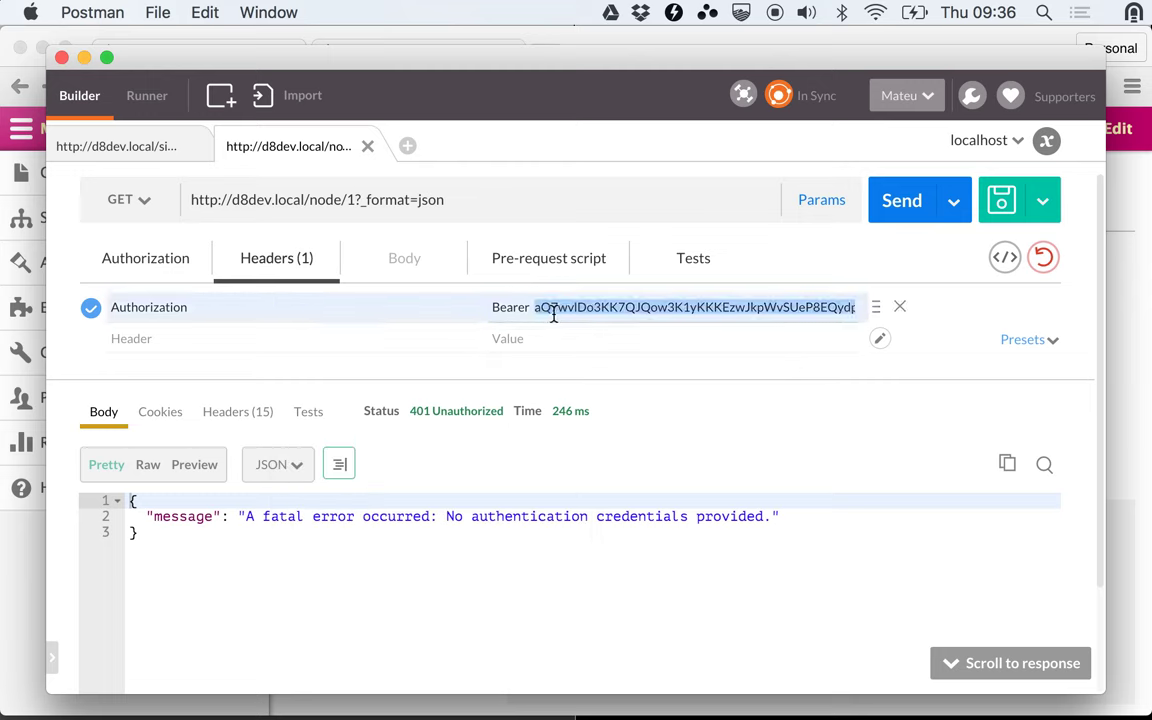
left_click(905, 205)
mouse_move(455, 424)
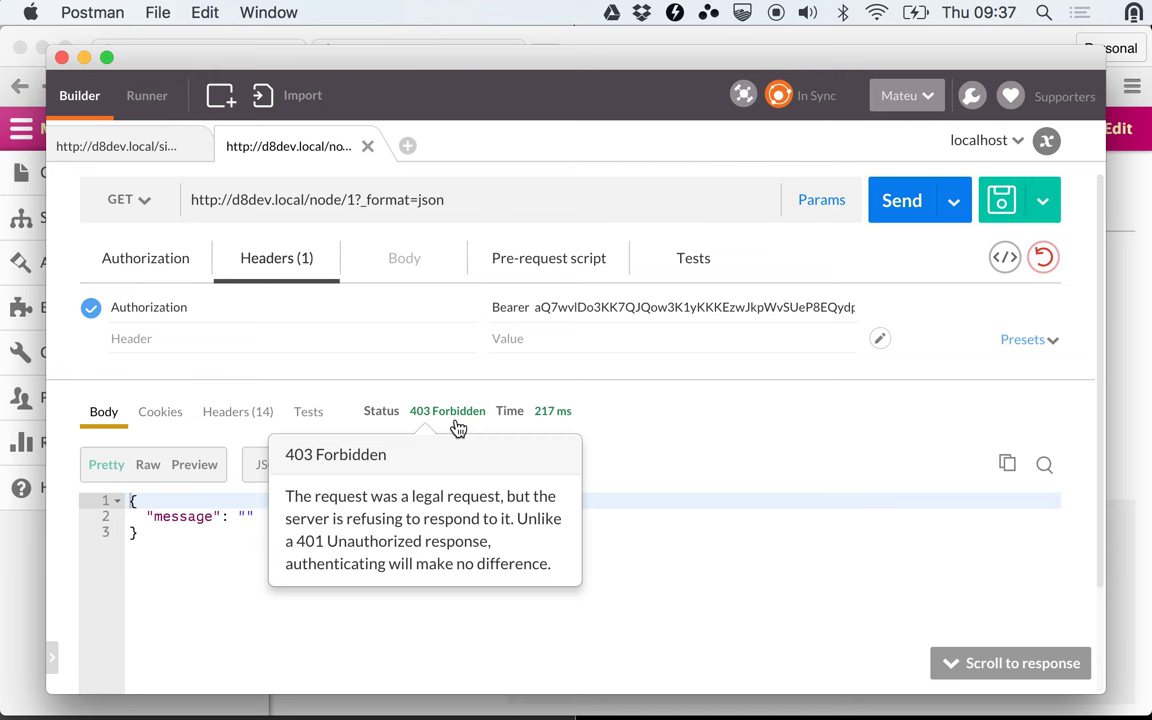
- Switch to Chrome and copy the Authentication resource's token from the OAuth2 Tokens page
left_click(28, 592)
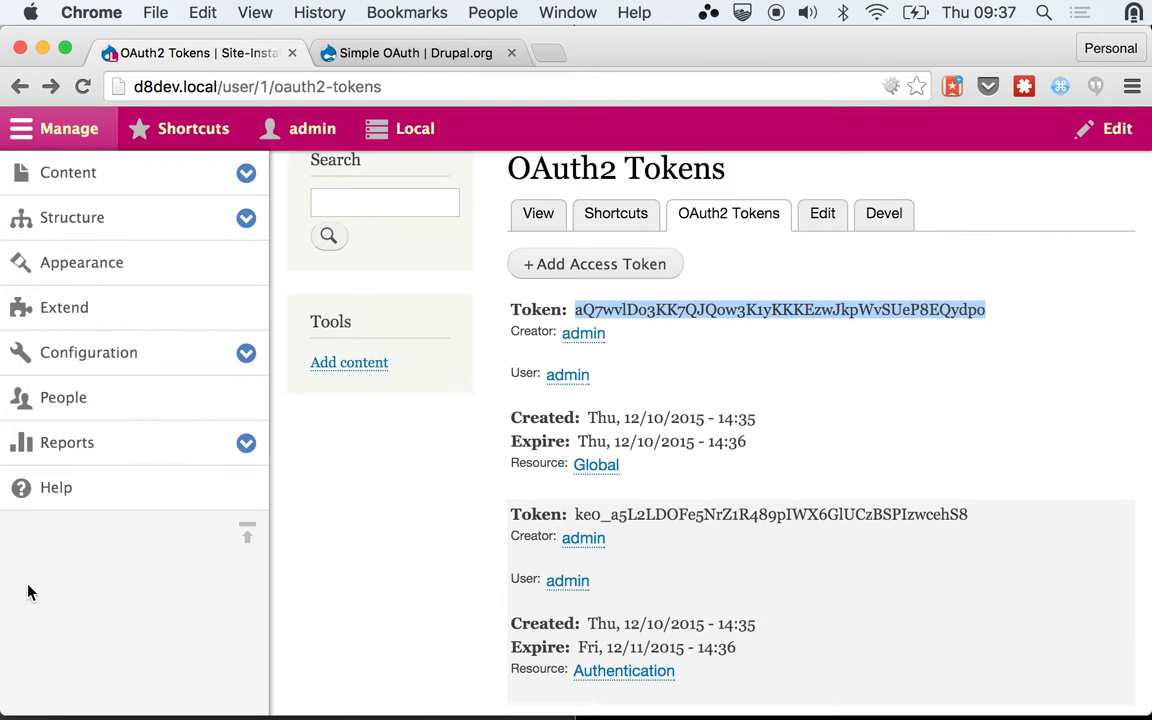
double_click(588, 514)
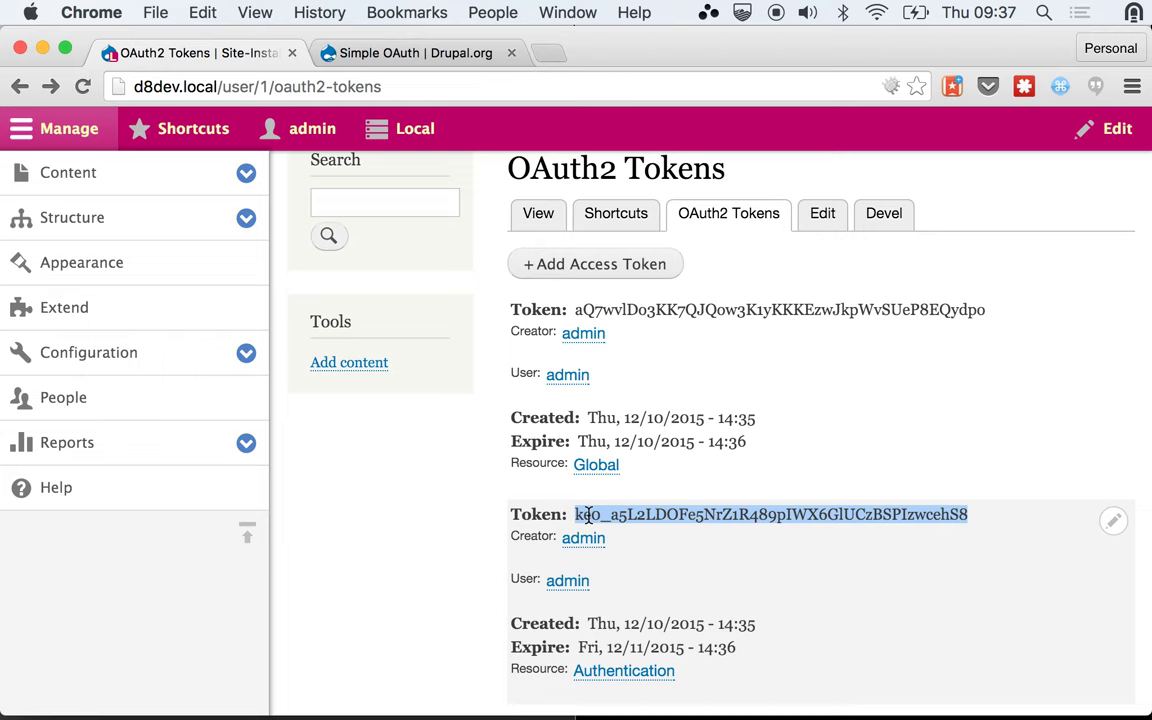
key("super+c")
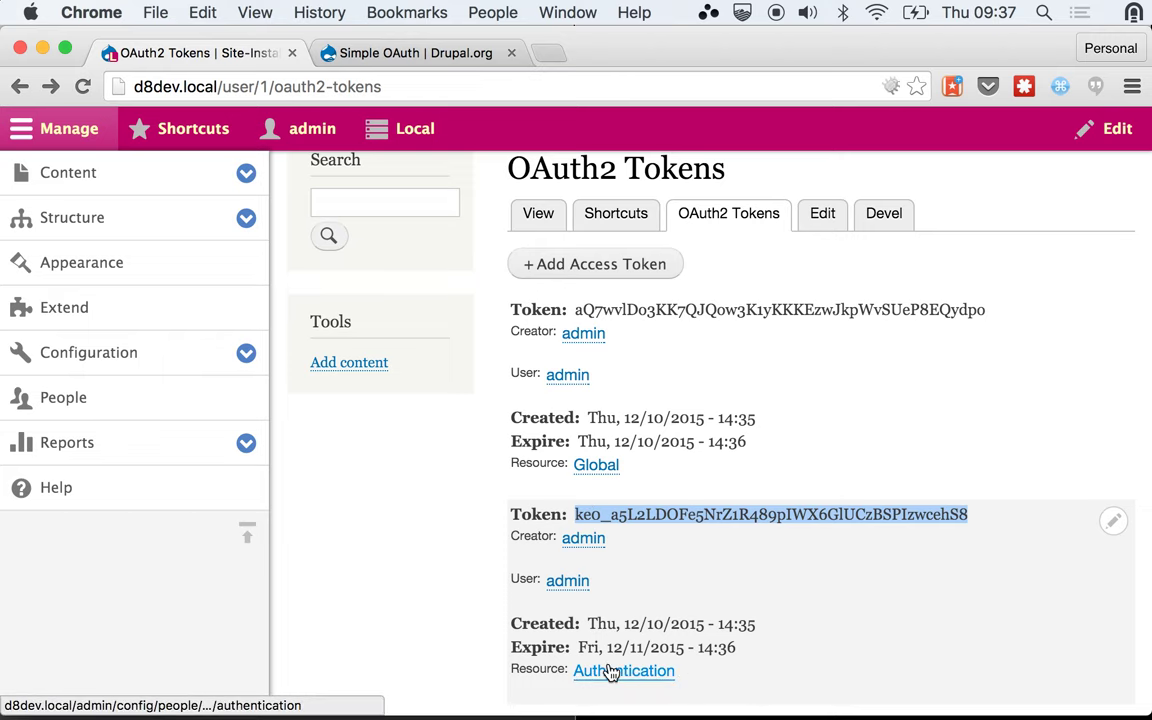
- Switch to Postman and replace the bearer token in the simple-oauth/refresh request's Authorization header with the copied Authentication token
key("super+Tab")
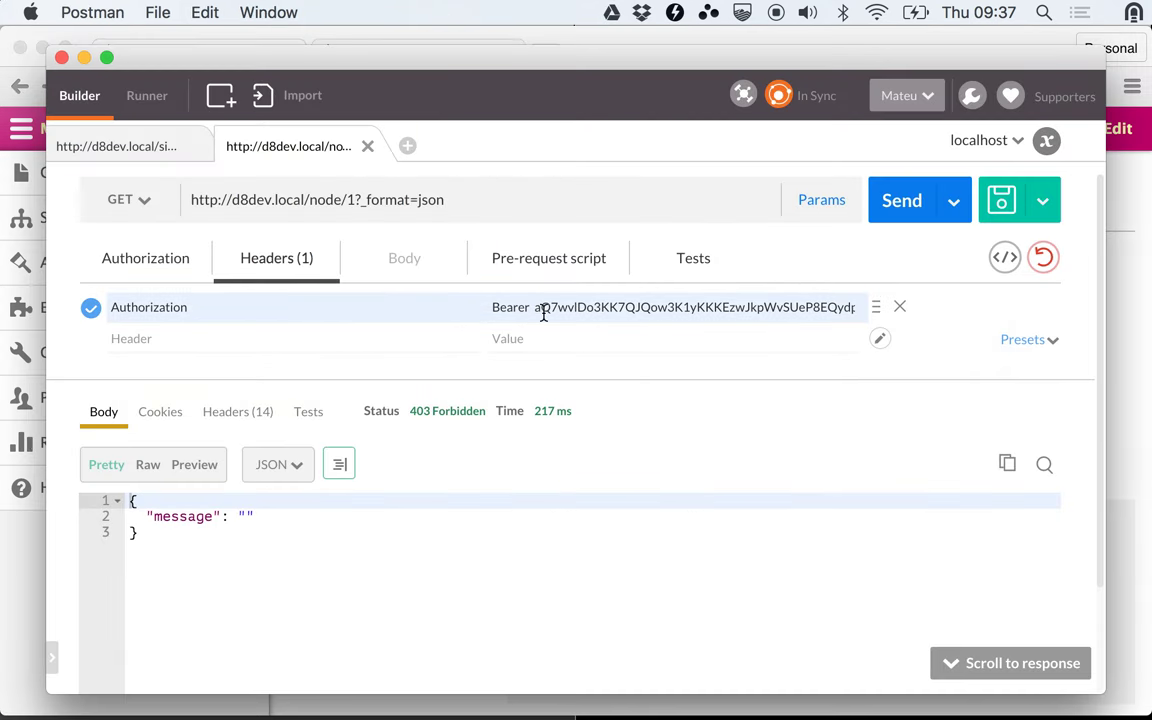
left_click(130, 146)
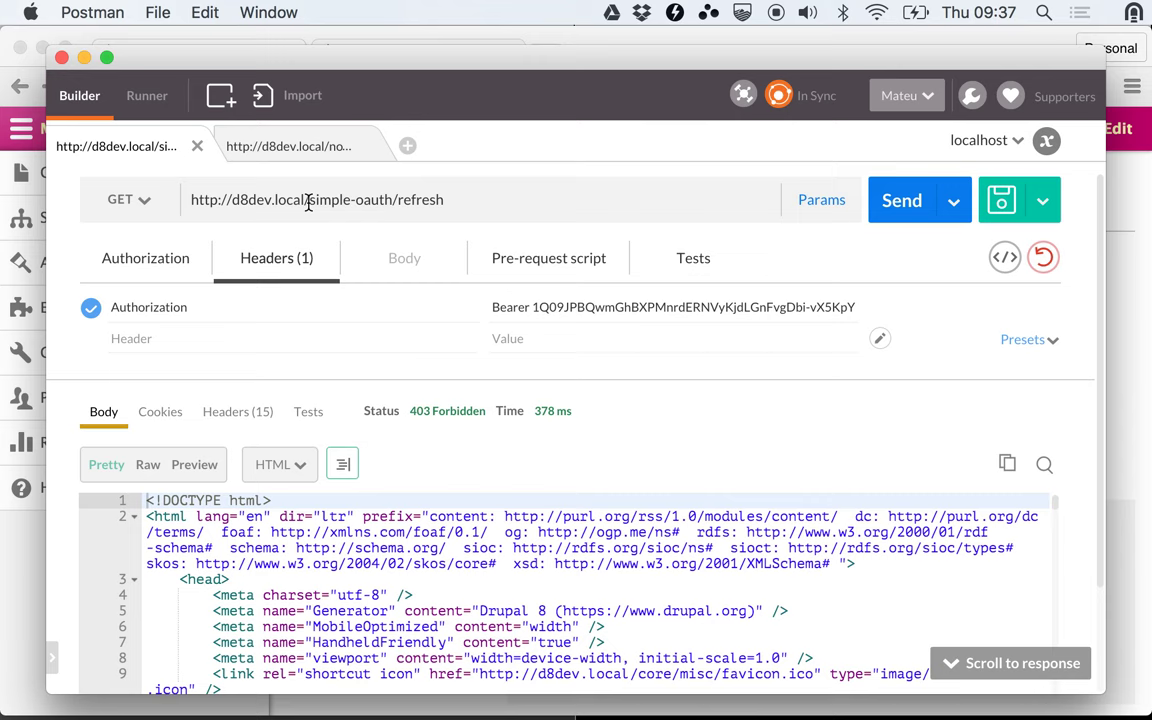
left_click(605, 305)
double_click(605, 305)
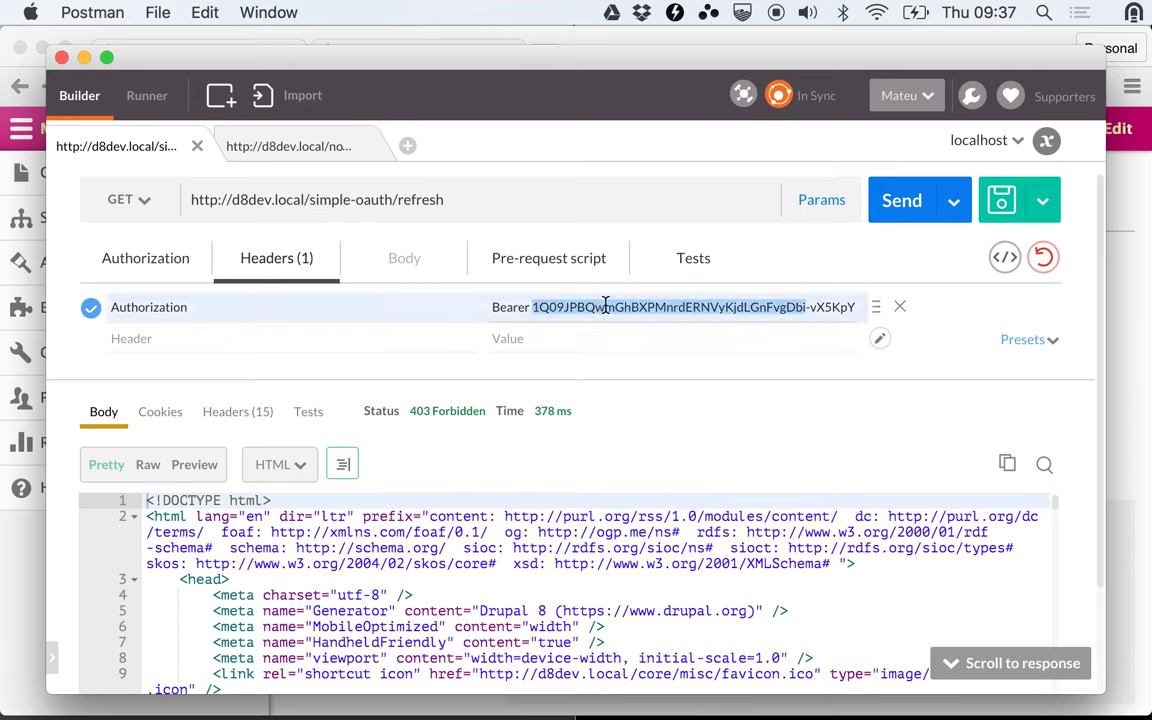
key("shift+End")
key("BackSpace")
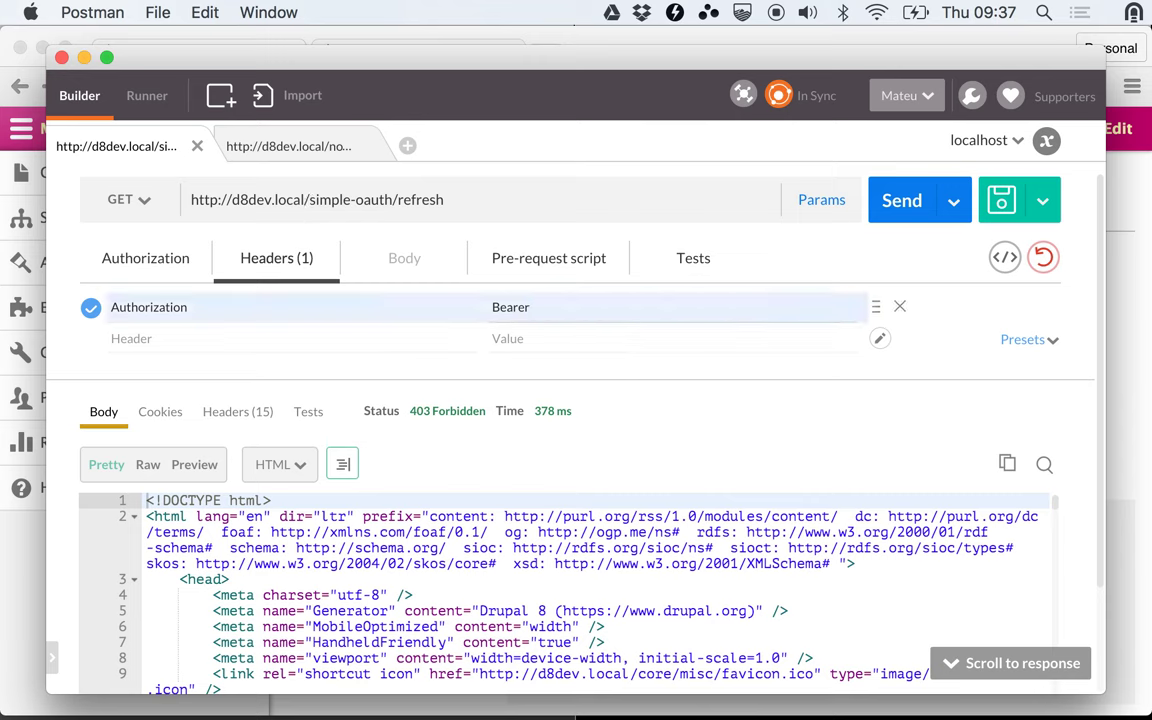
key("super+v")
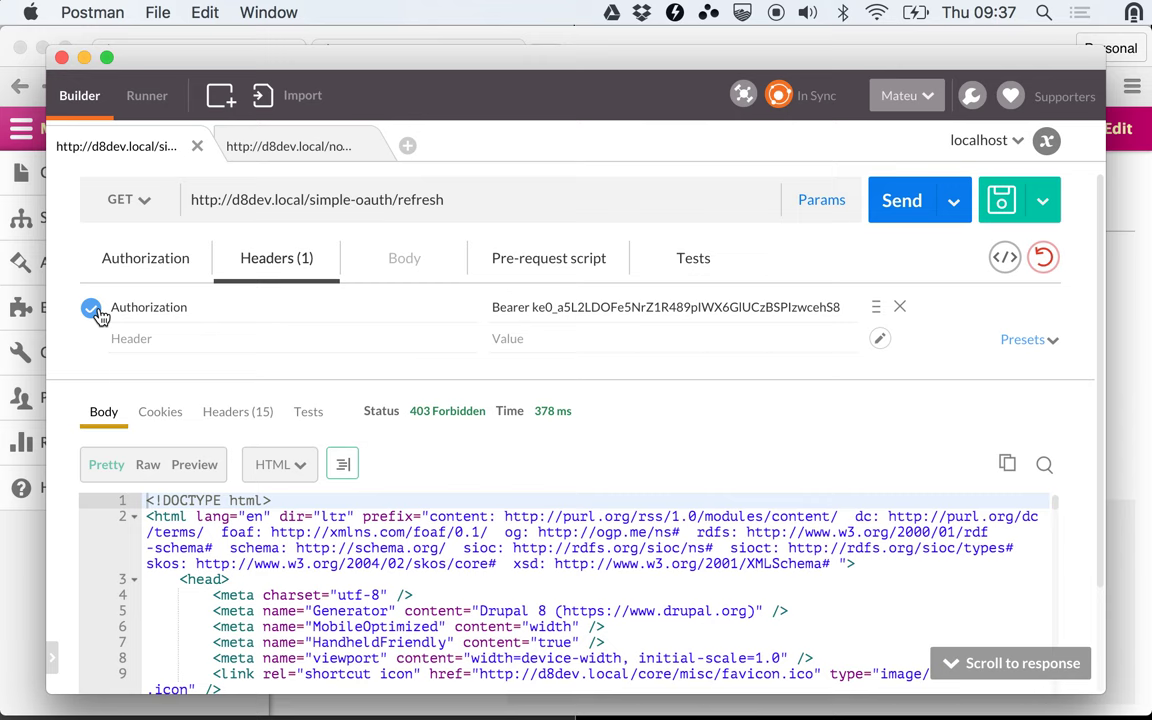
- Disable the refresh request's Authorization header, send the request without it and check the response status
left_click(91, 309)
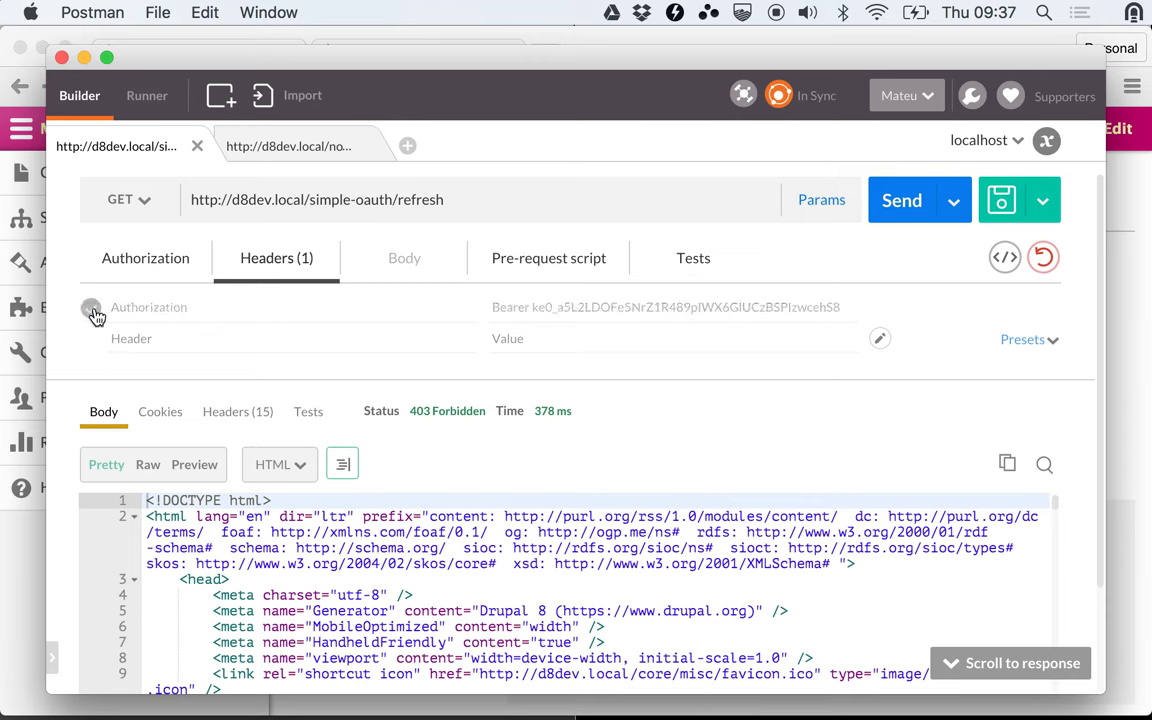
left_click(898, 215)
mouse_move(477, 417)
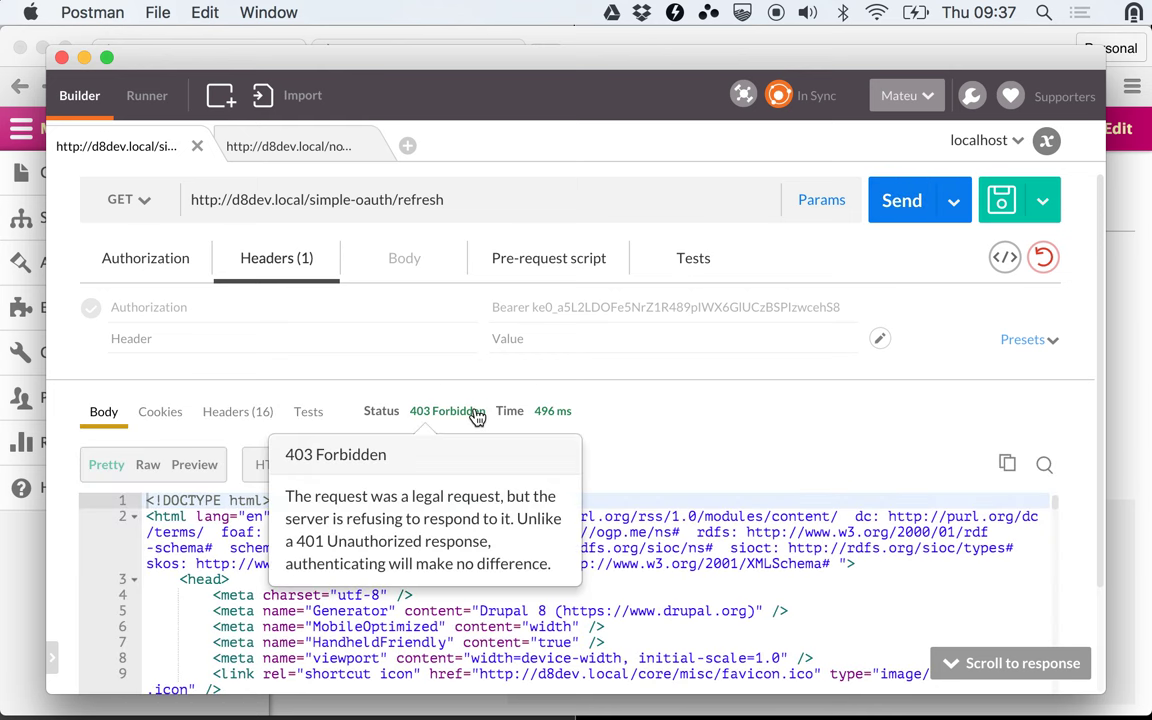
- Re-enable the Authorization header and send the refresh request with the Authentication token
left_click(90, 310)
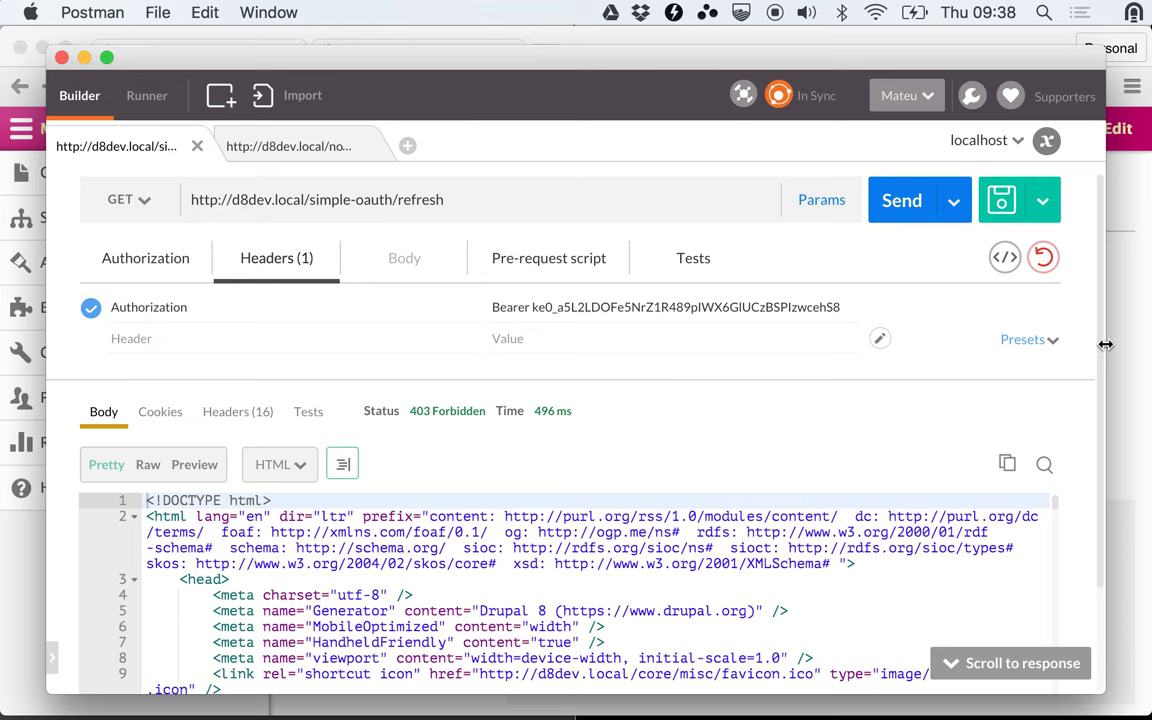
left_click(895, 212)
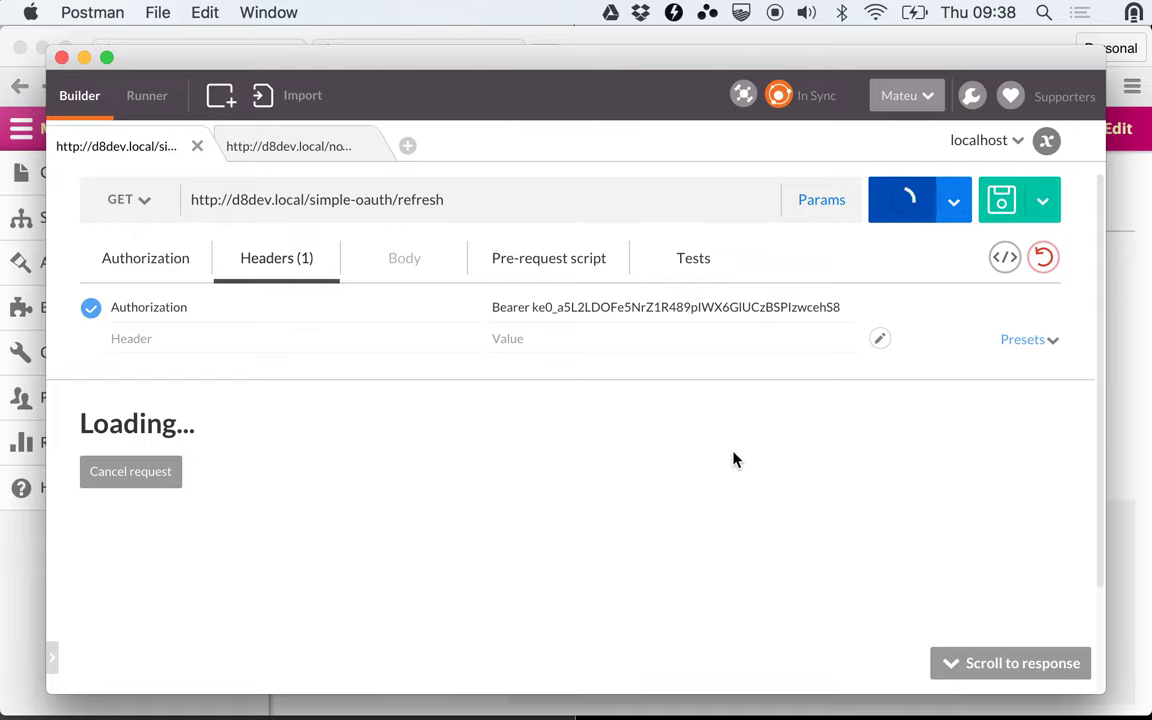
- Switch to PhpStorm, resume execution past the breakpoints in AccessTokenRefresh.php and return to Postman
key("super+Tab")
key("super+Tab")
key("super+Tab")
key("super+Tab")
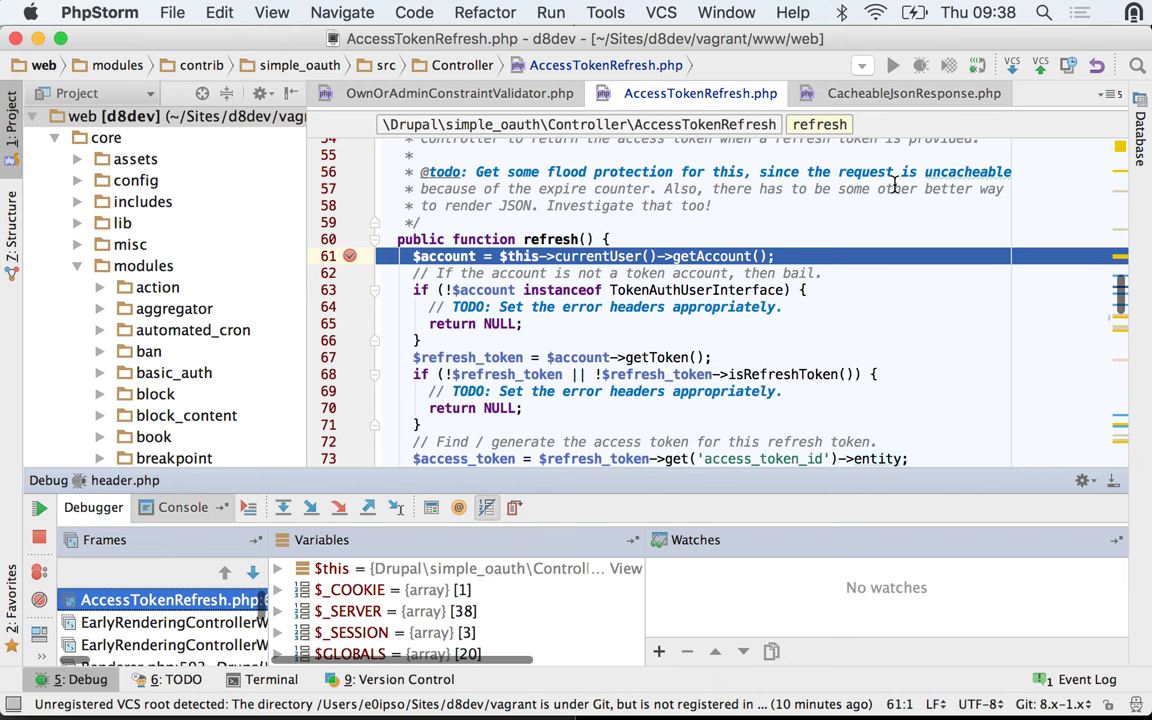
left_click(40, 507)
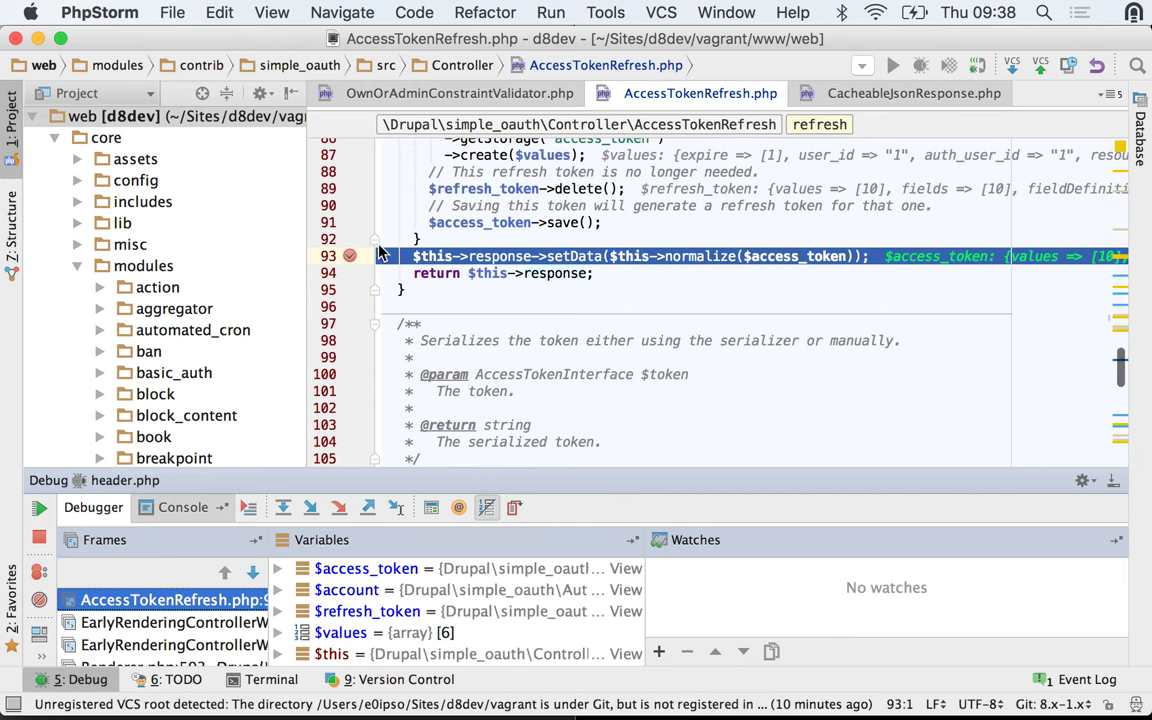
left_click(41, 507)
key("super+Tab")
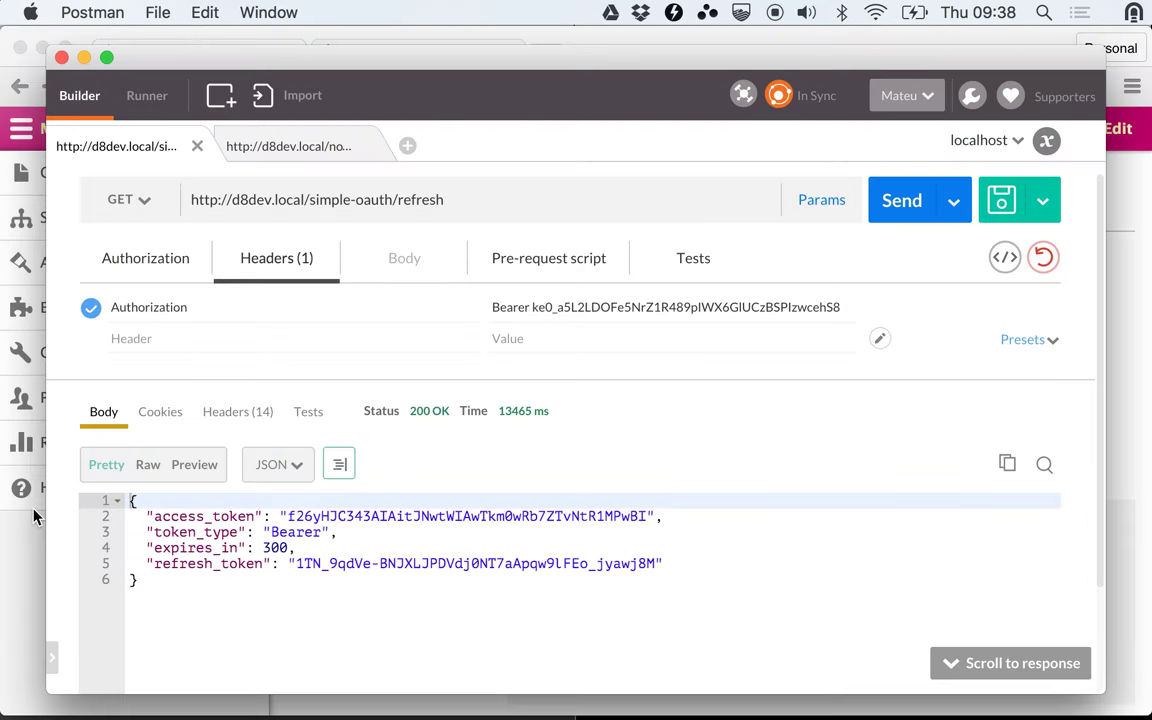
- Compare the access token in the refresh response with the tokens listed on the OAuth2 Tokens page in Chrome, and return to Postman
double_click(294, 516)
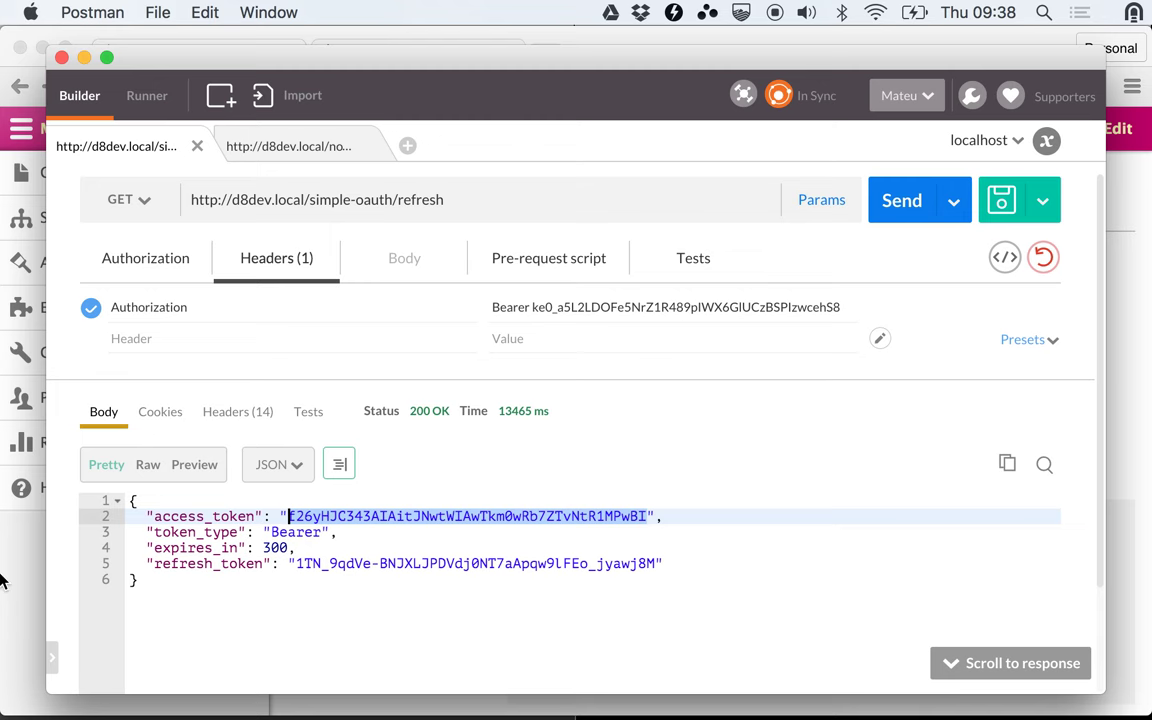
left_click(4, 522)
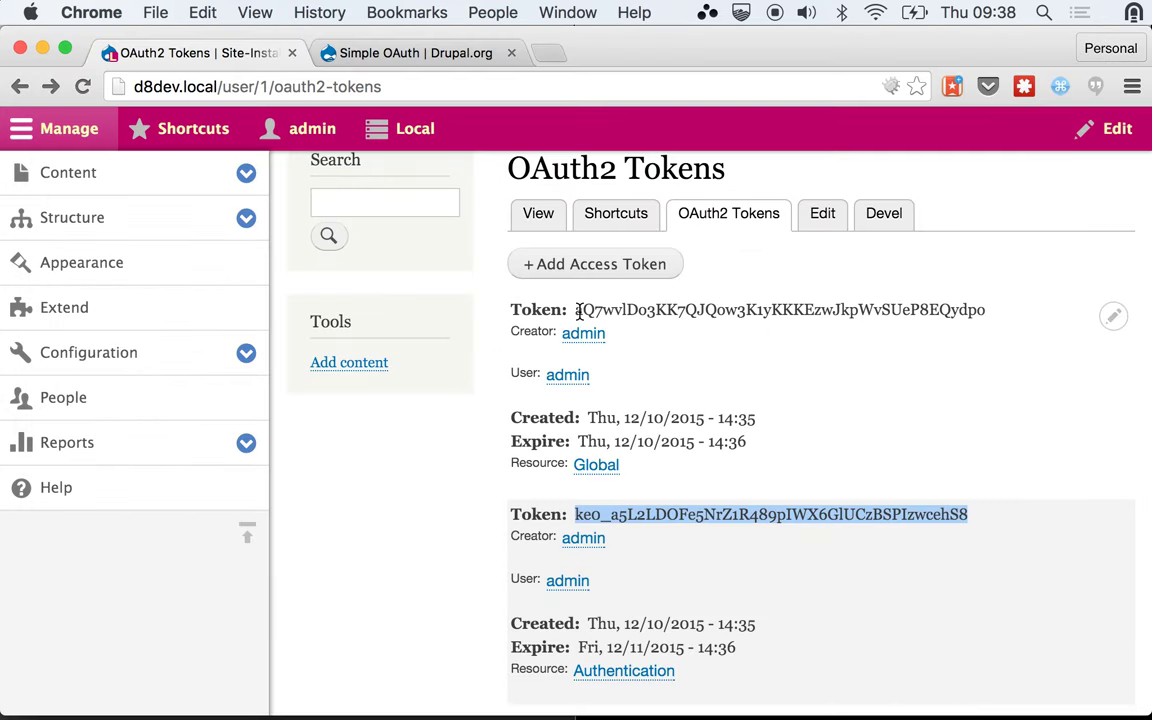
key("super+Tab")
key("super+Tab")
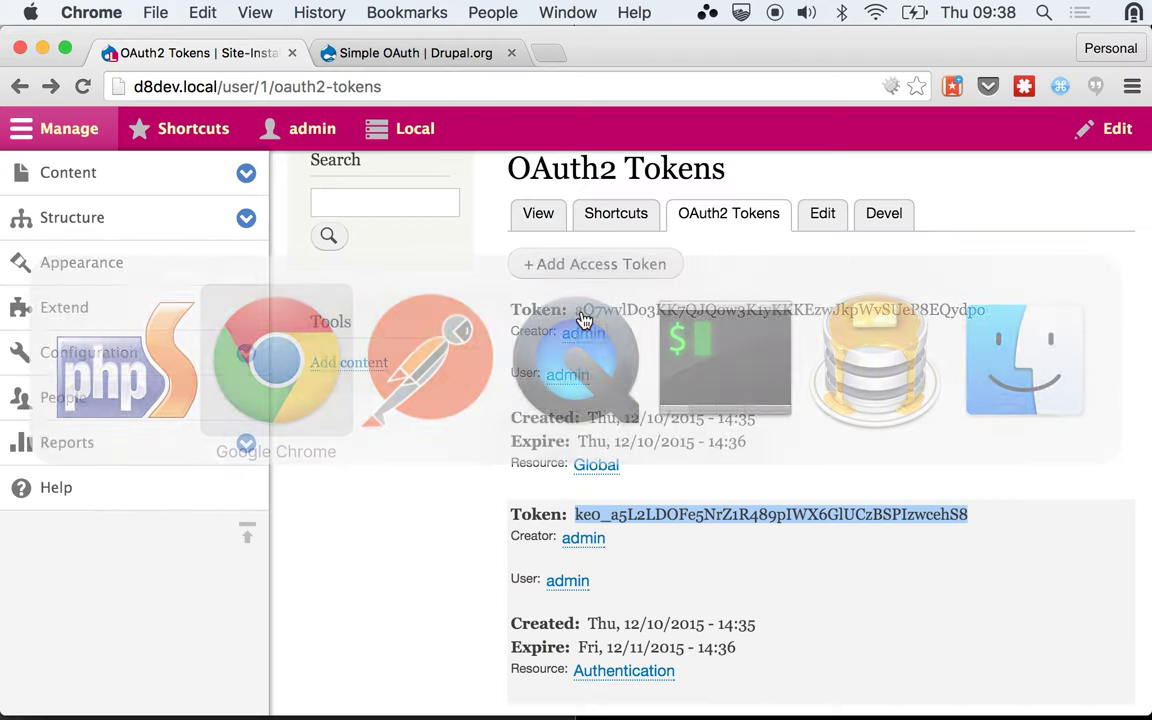
key("super+Tab")
key("super+Tab")
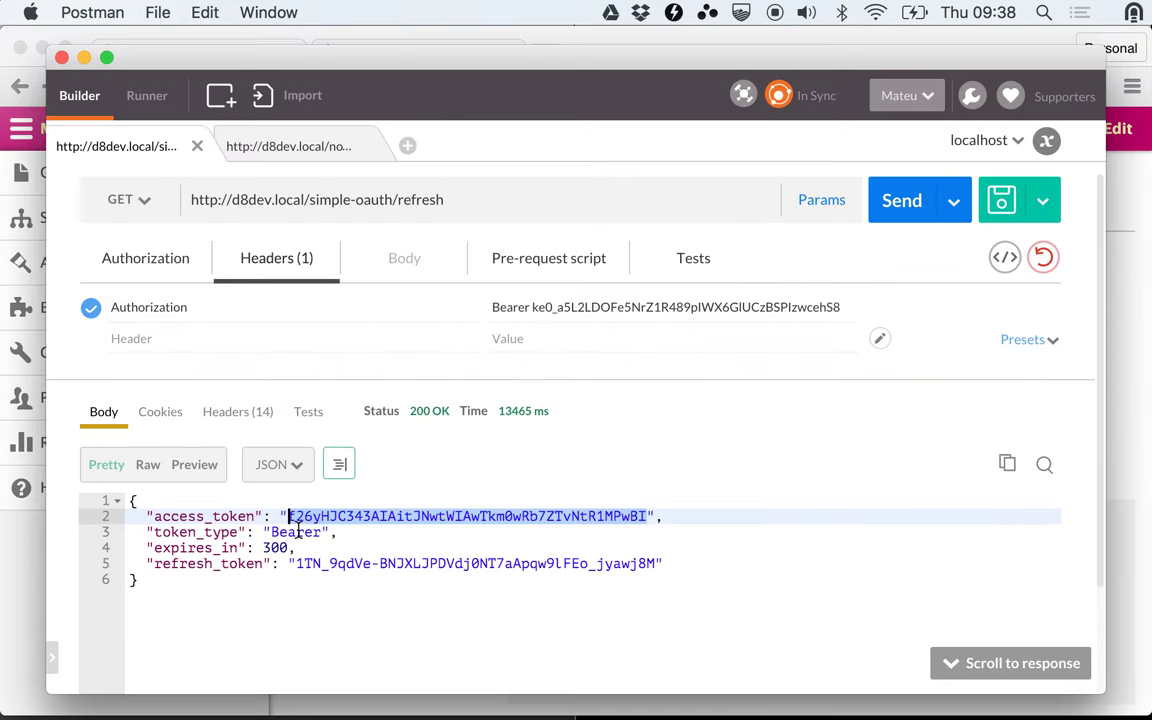
- Compare the access and refresh tokens in the response with the bearer token in the Authorization header
left_click(320, 517)
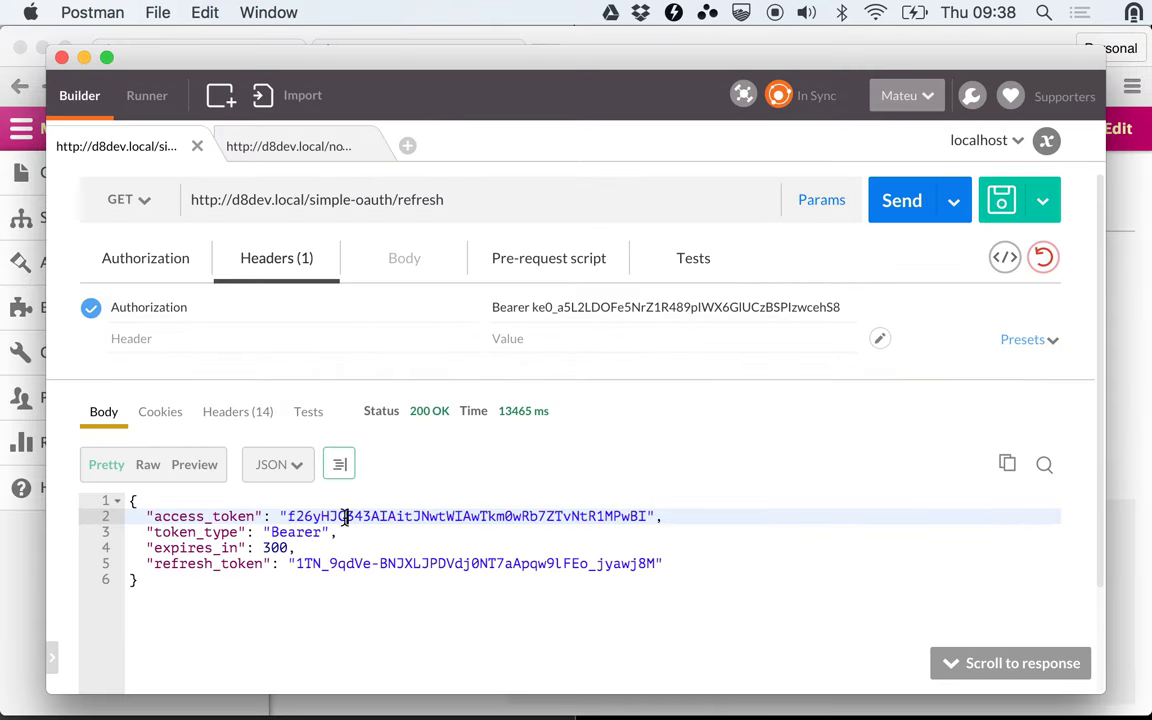
key("Left")
key("Left")
double_click(311, 566)
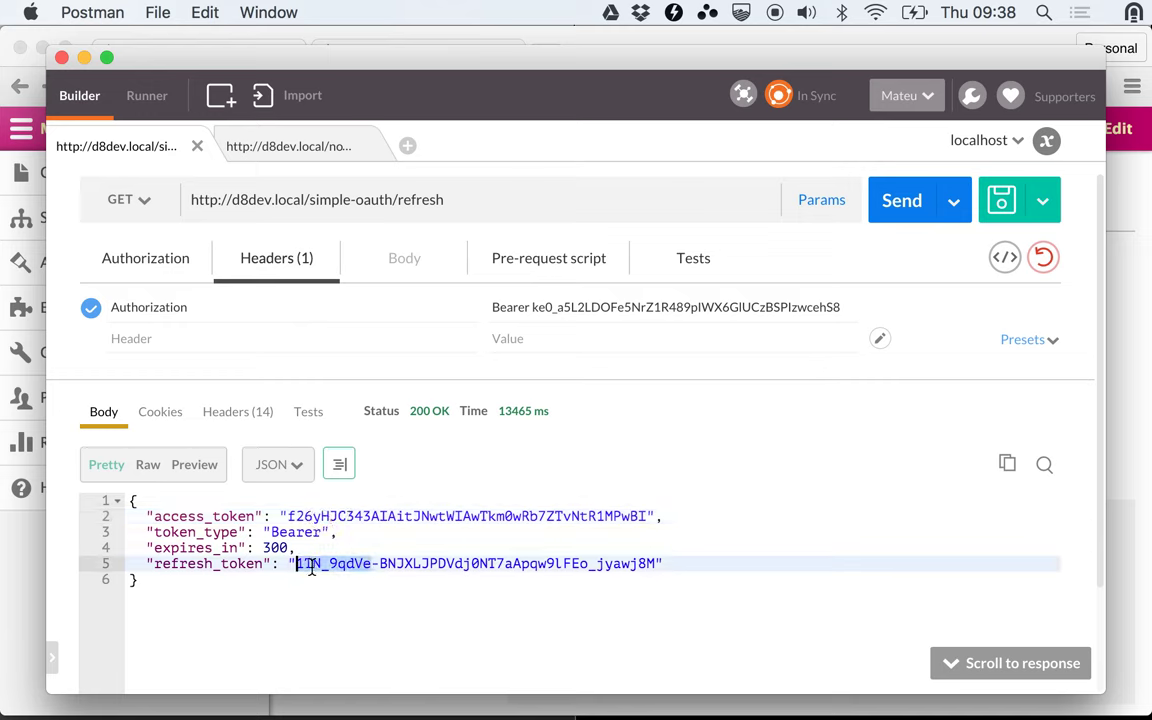
left_click(540, 311)
double_click(540, 311)
left_click(398, 652)
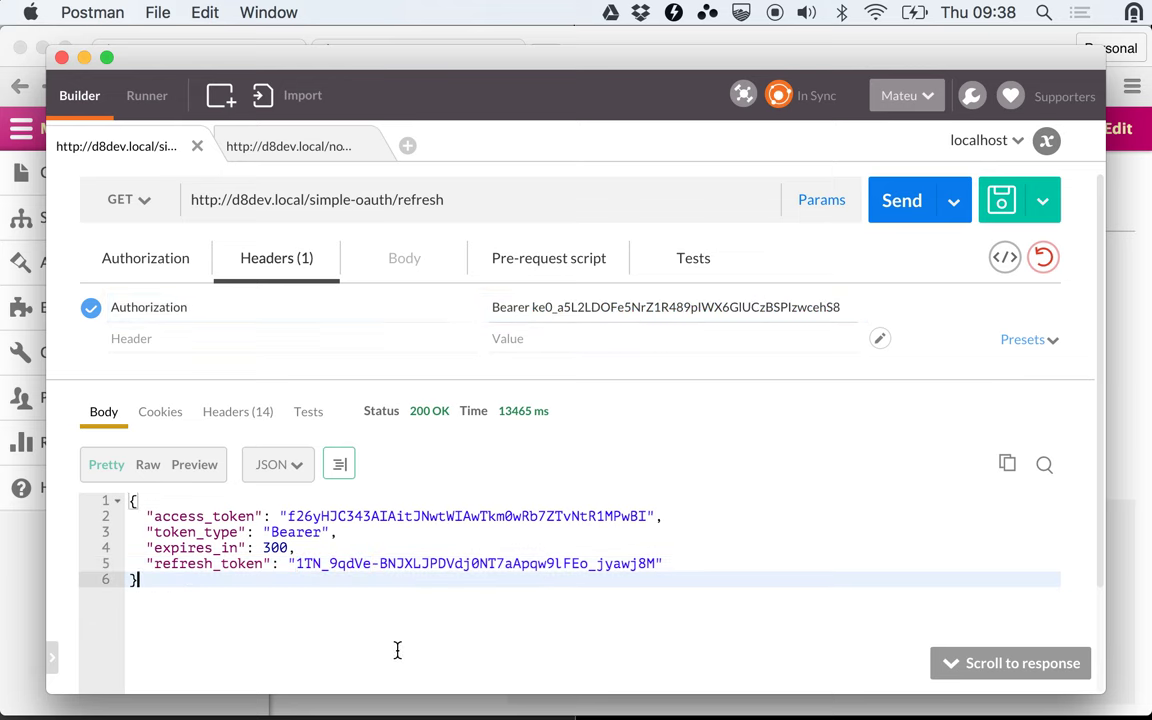
- Examine the response's expires_in, access_token and refresh_token values and the request URL's simple-oauth/refresh path
left_click_drag(152, 548, 235, 548)
double_click(280, 548)
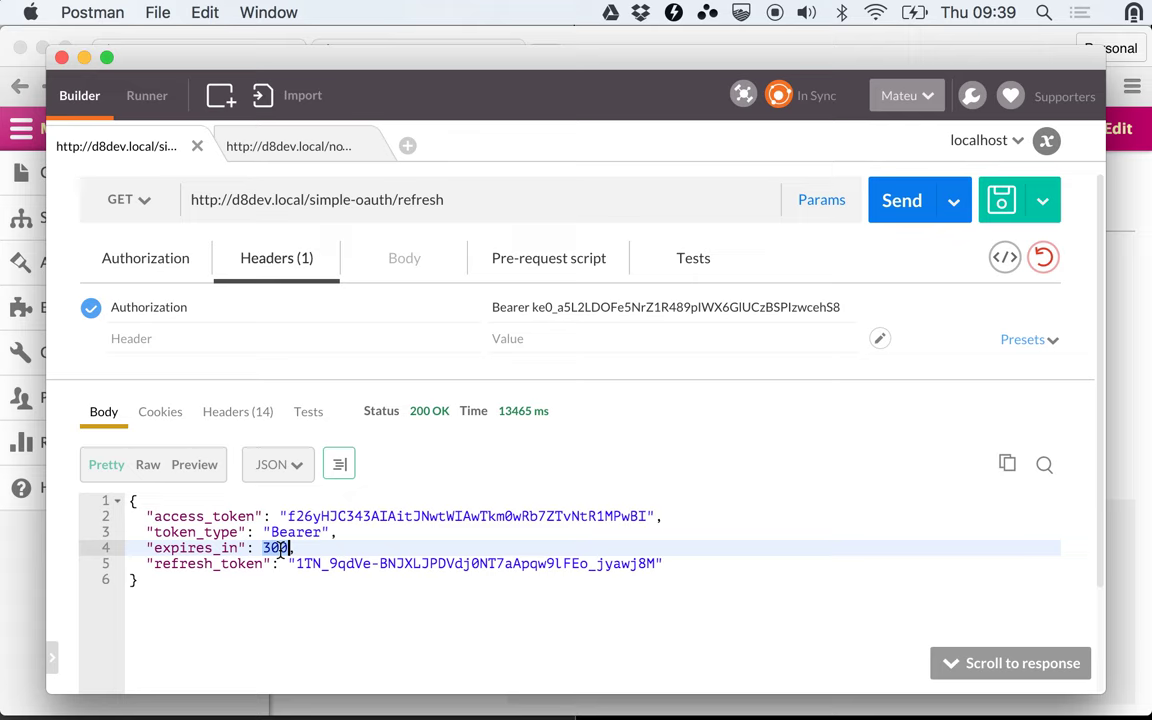
double_click(325, 517)
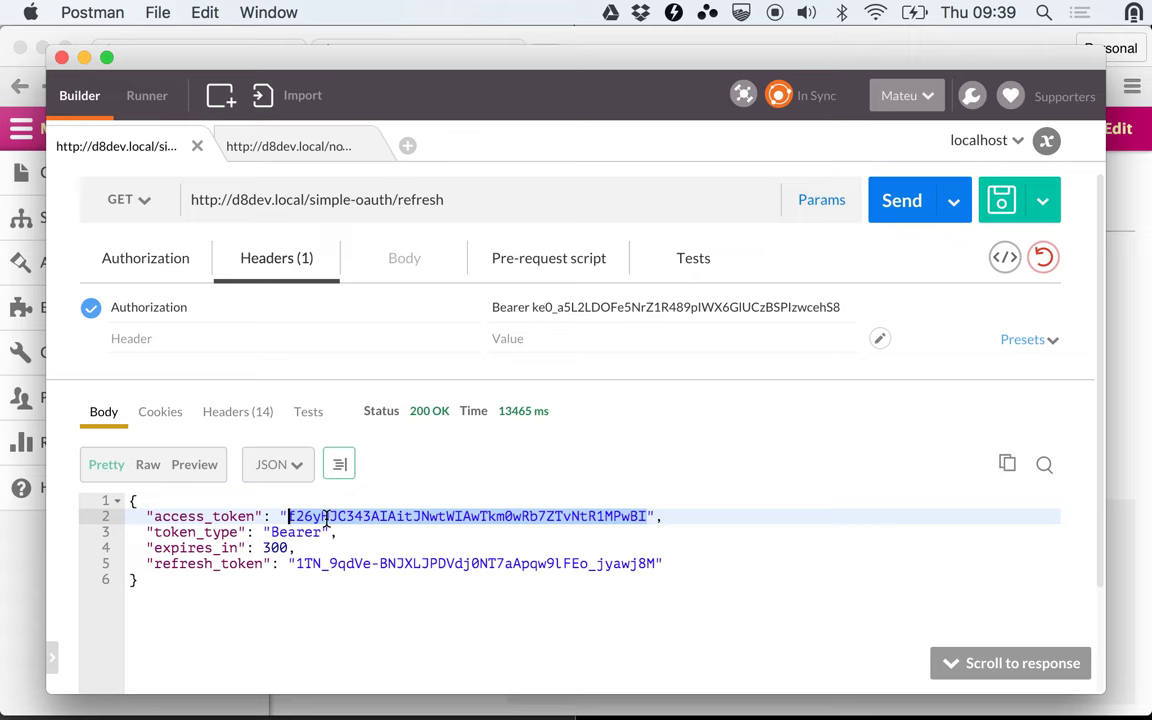
double_click(320, 563)
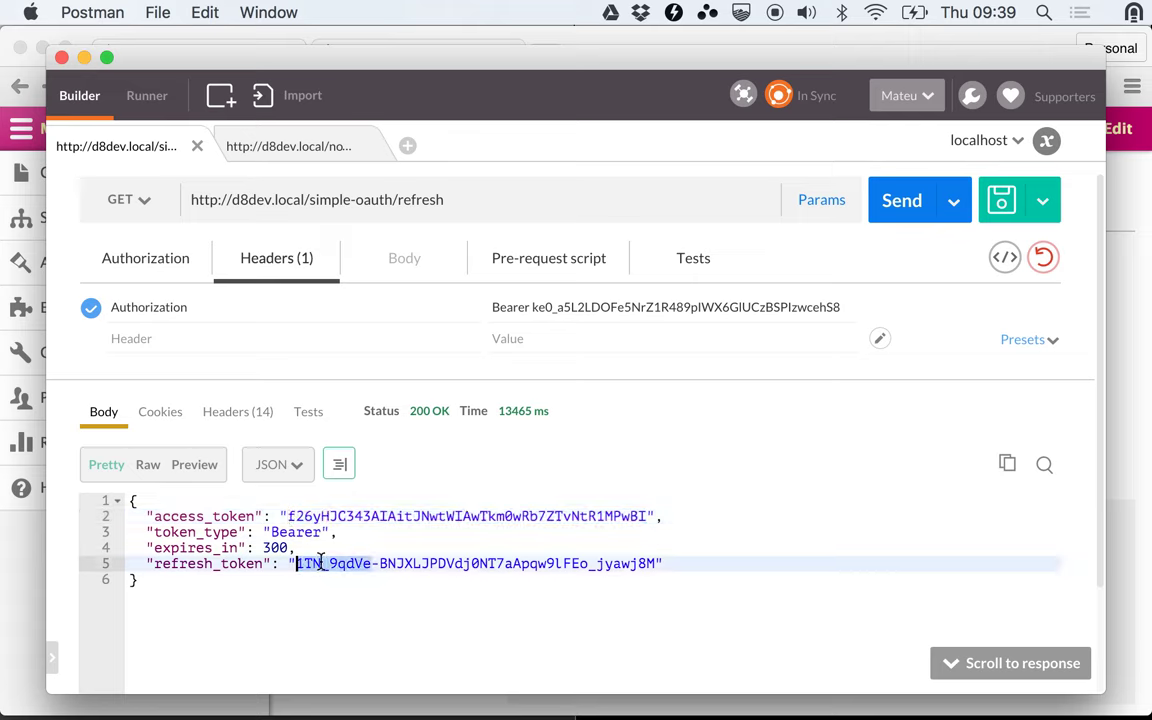
left_click_drag(303, 200, 335, 236)
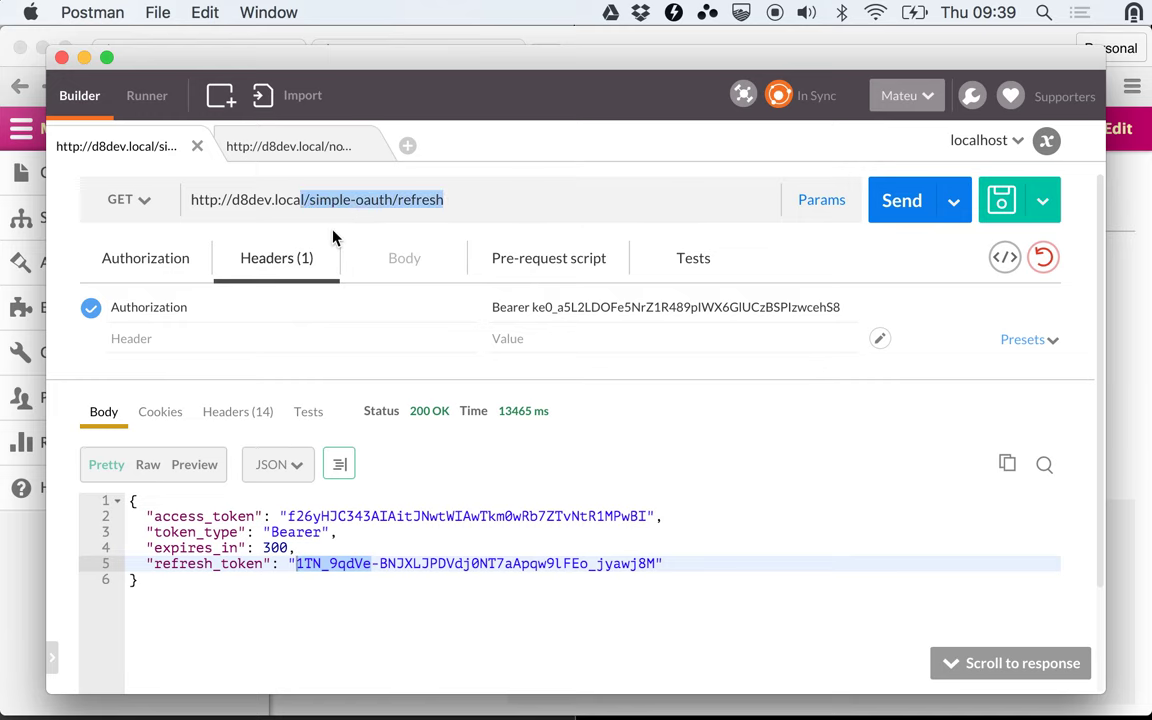
double_click(318, 516)
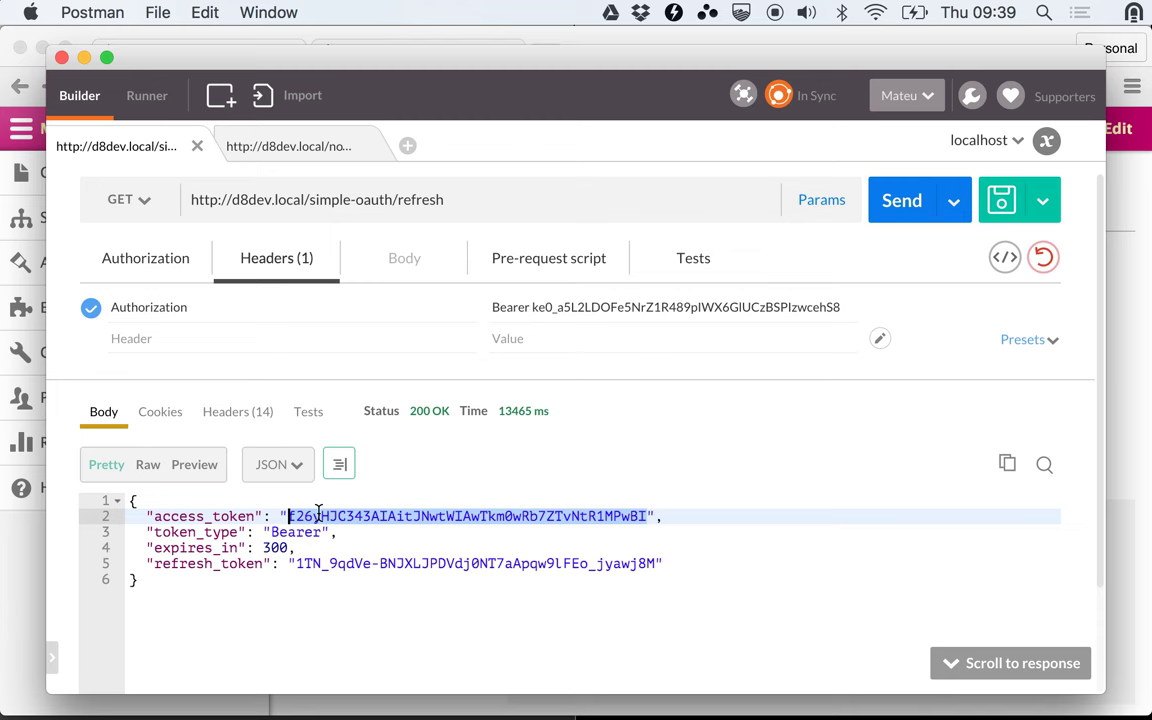
- Switch to Chrome and open the Token Auth Settings from Drupal's People configuration
left_click(5, 600)
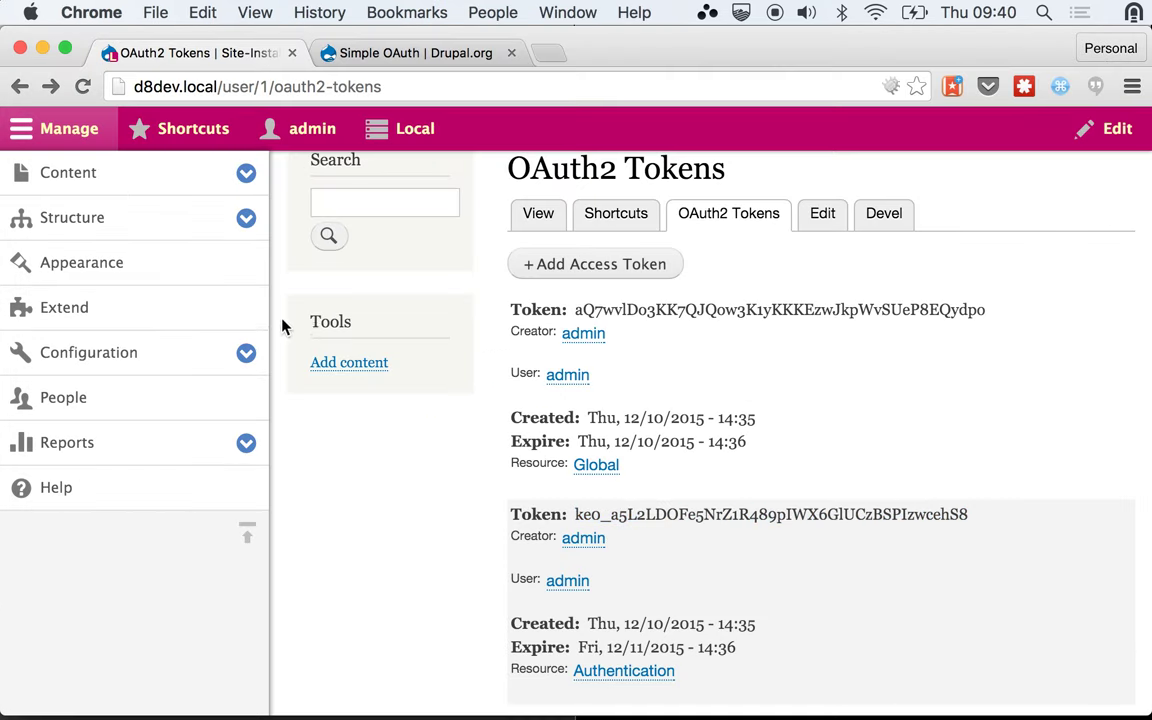
left_click(246, 353)
left_click(248, 396)
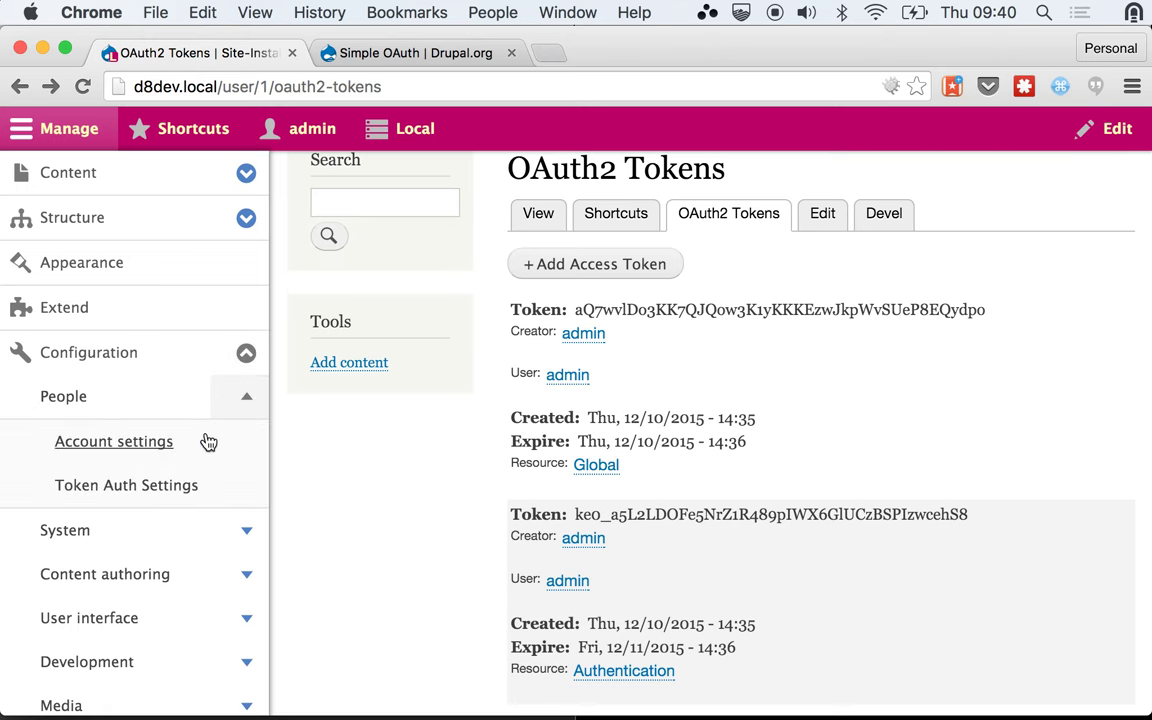
left_click(155, 476)
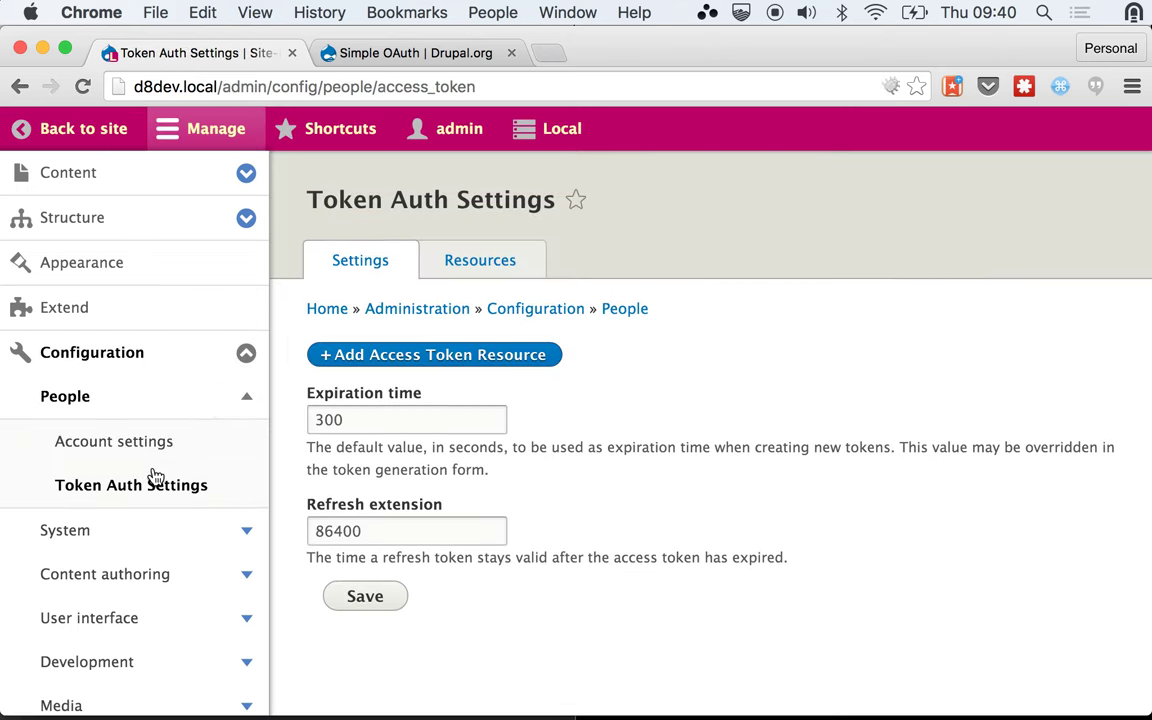
- Open the list of access token resources and examine the Global and Authentication entries
left_click(485, 264)
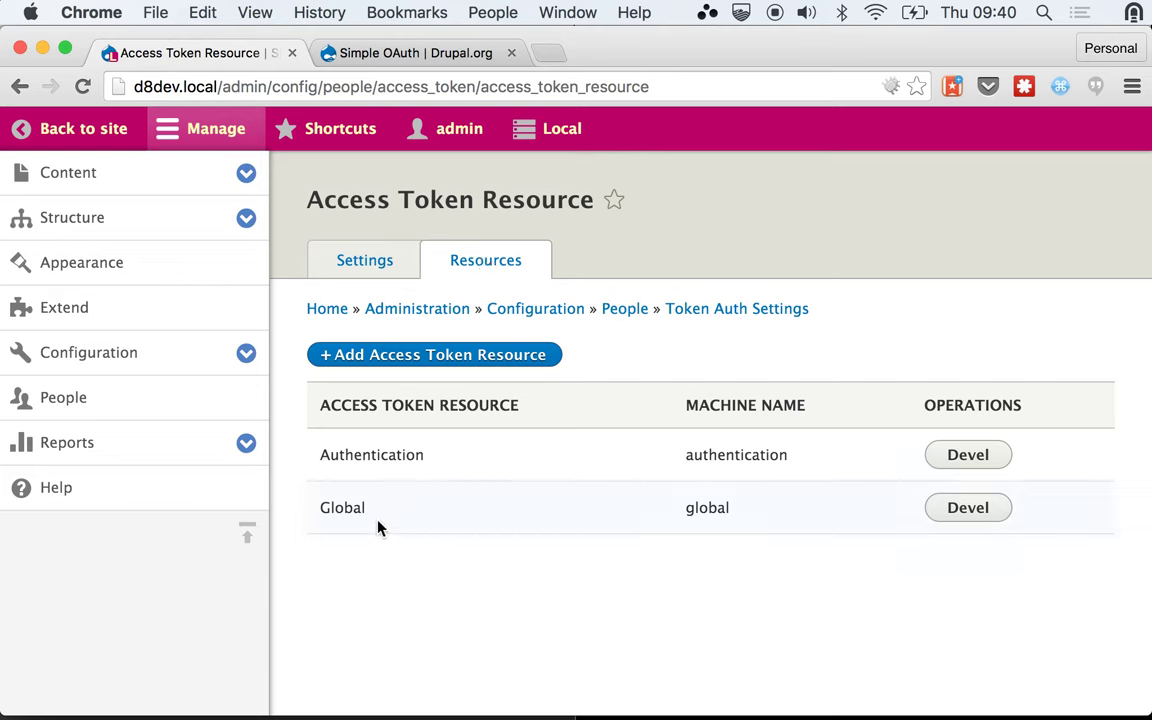
double_click(348, 506)
double_click(351, 455)
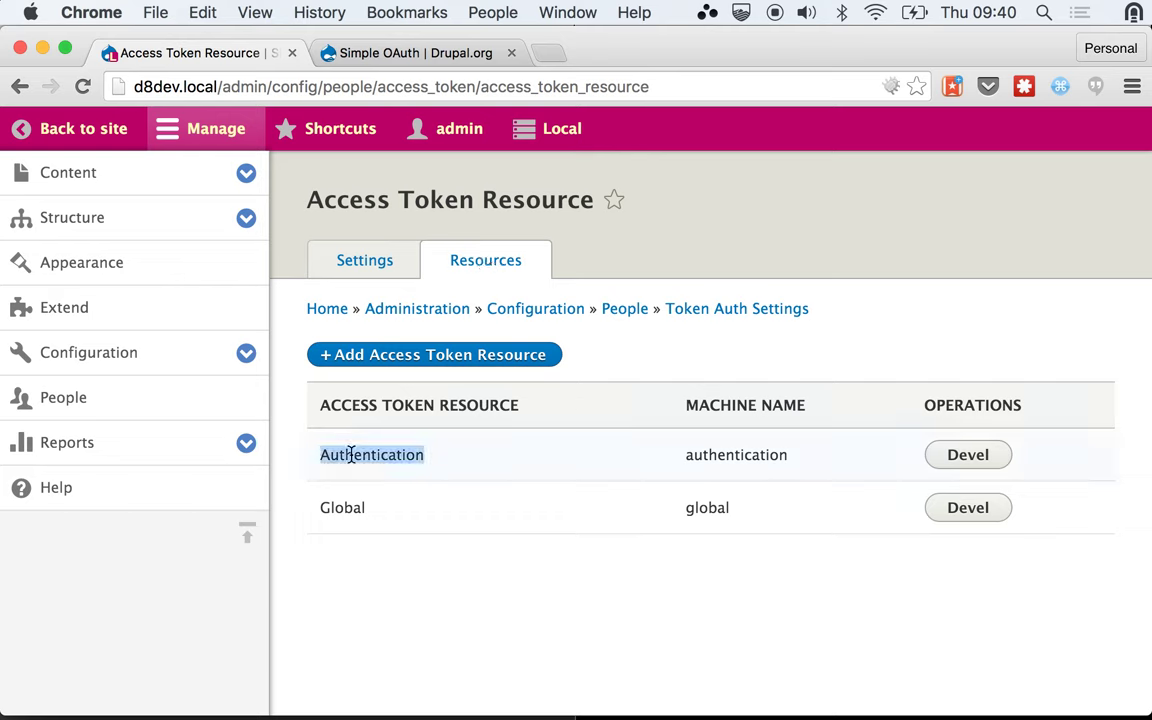